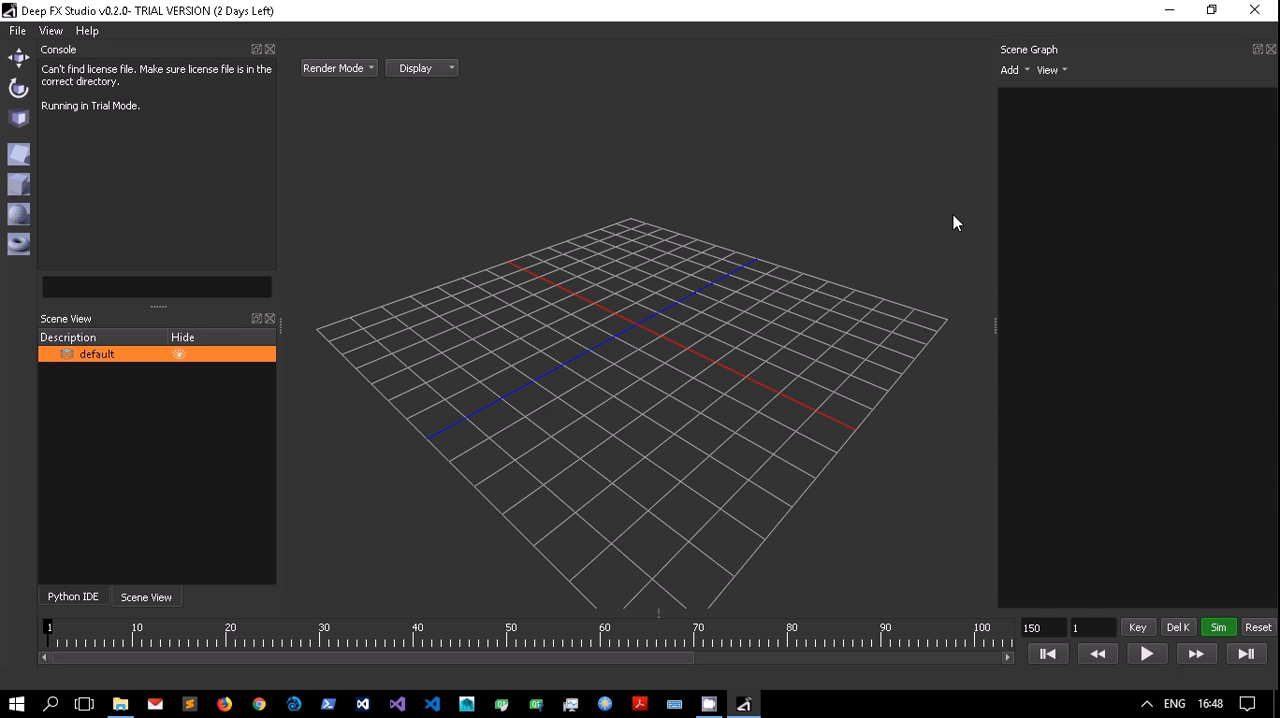
Create a sphere at the scene origin and display it as wireframe with the grid hidden.
click(16, 216)
click(652, 440)
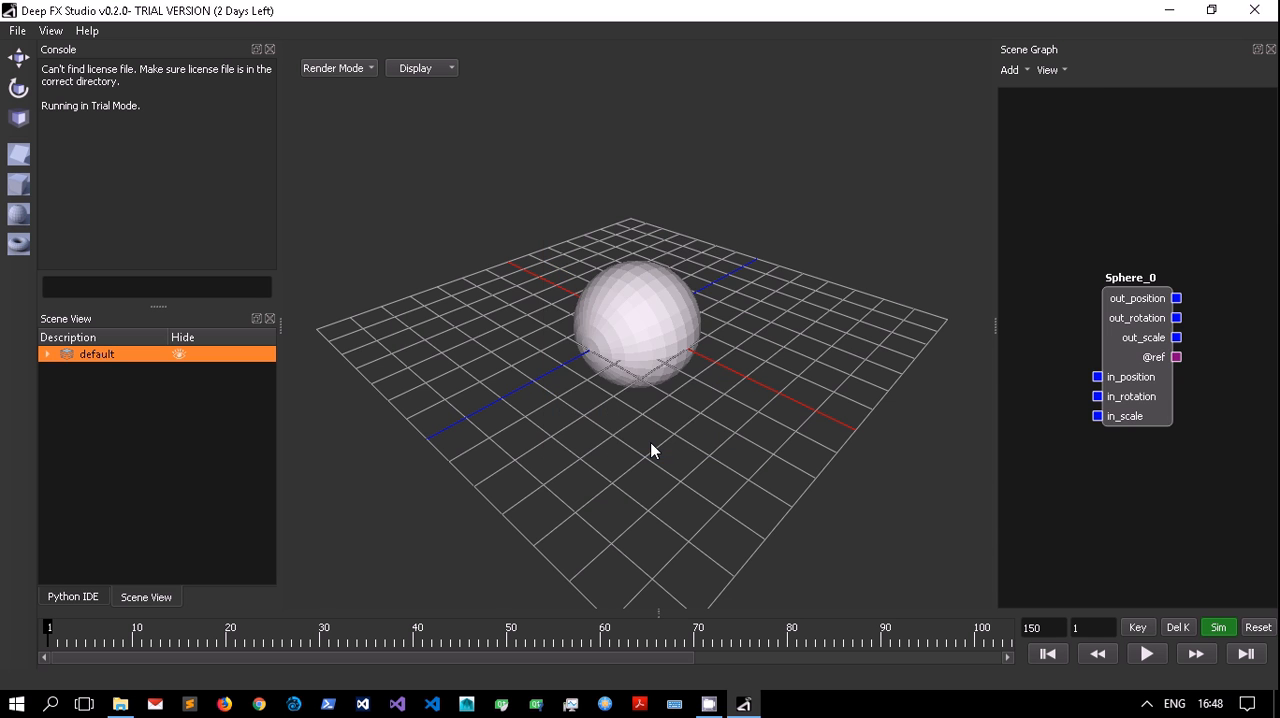
click(412, 68)
click(416, 89)
click(354, 69)
click(363, 114)
drag(1108, 352, 768, 299)
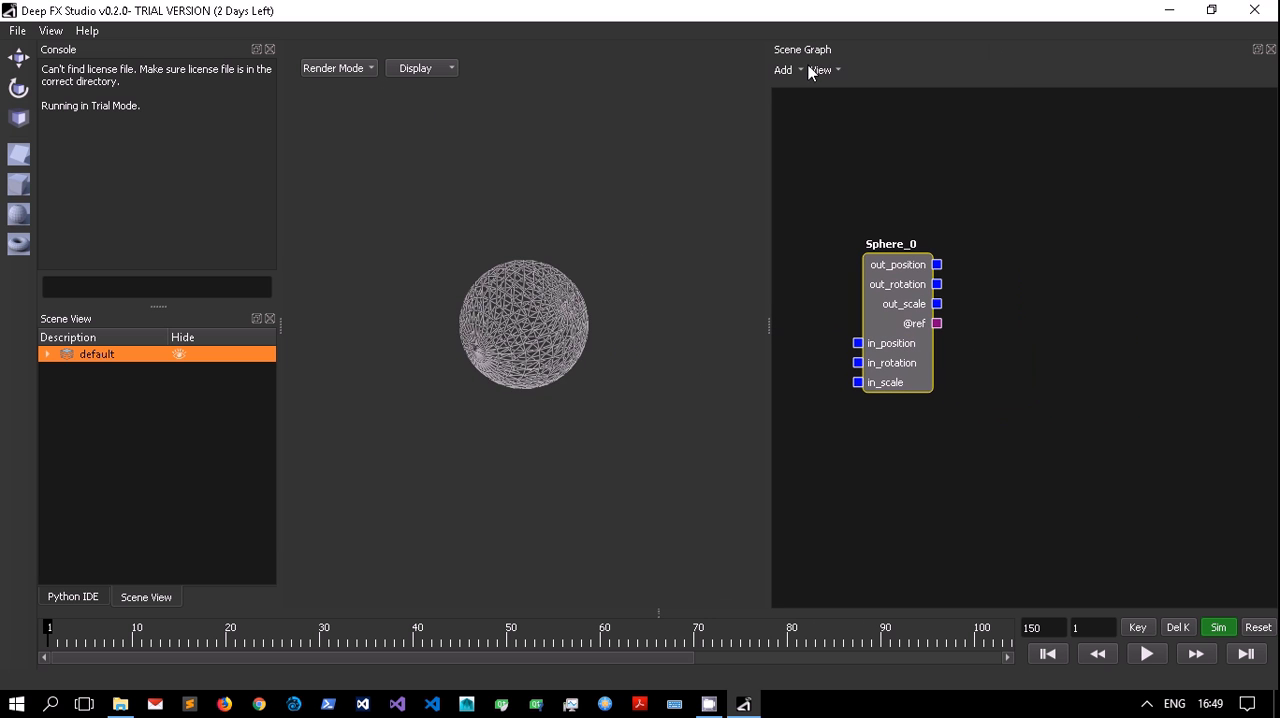
Hide Sphere_0 in the scene and add an SPH Shape Emitter node.
click(48, 354)
click(163, 374)
click(783, 70)
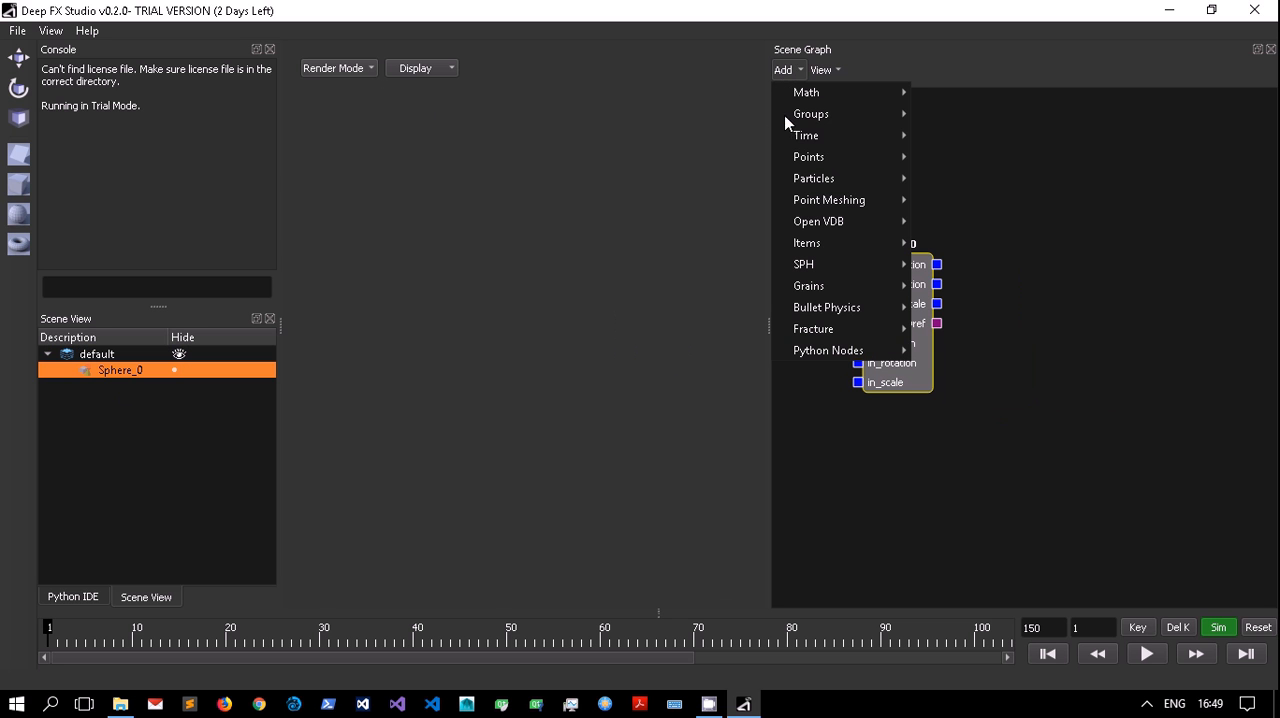
mouse_move(836, 262)
click(948, 286)
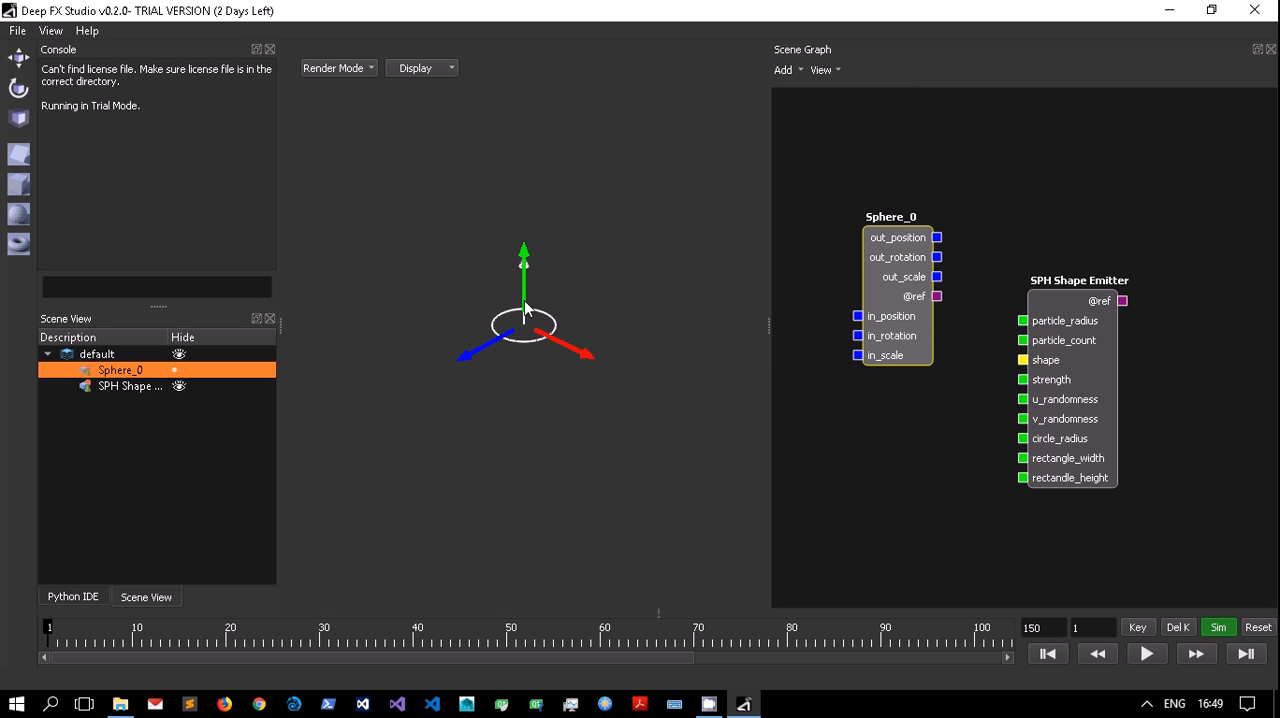
Raise the shape emitter well above the origin and rotate it to point diagonally downward.
drag(526, 262, 537, 126)
click(18, 89)
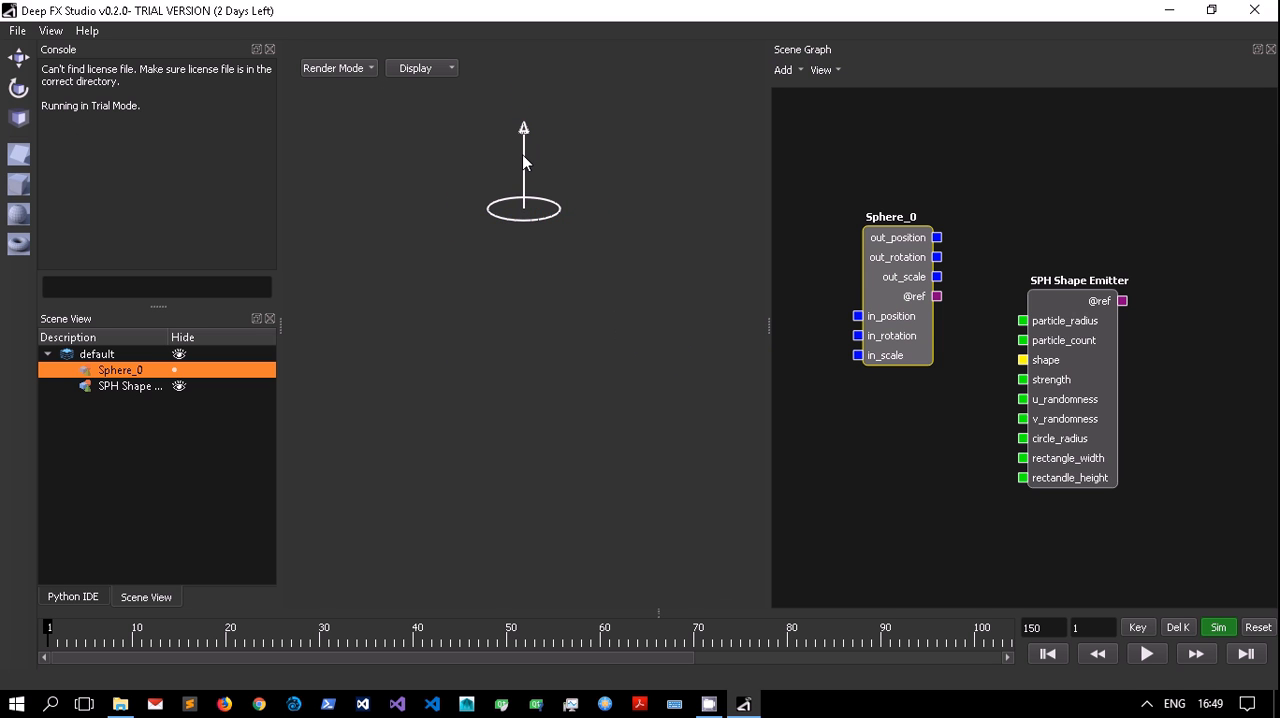
drag(480, 177, 262, 350)
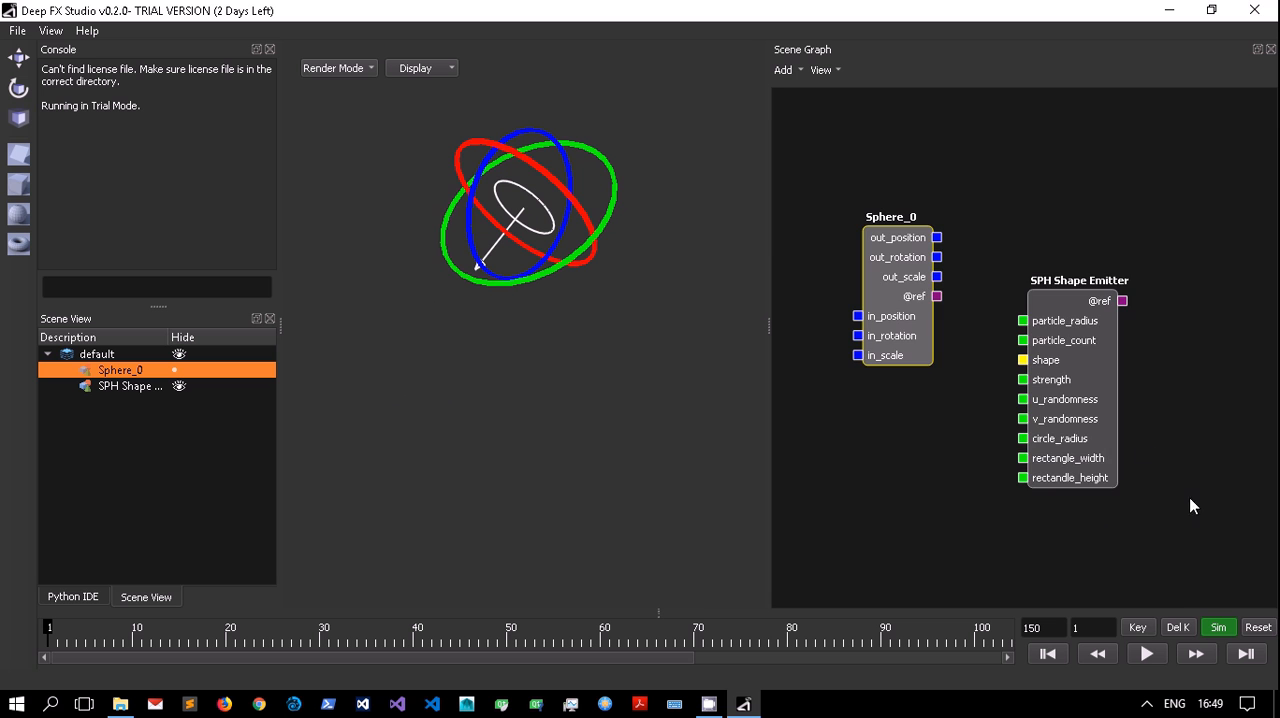
Check the SPH Shape Emitter's properties and make Sphere_0 visible again.
double_click(1088, 410)
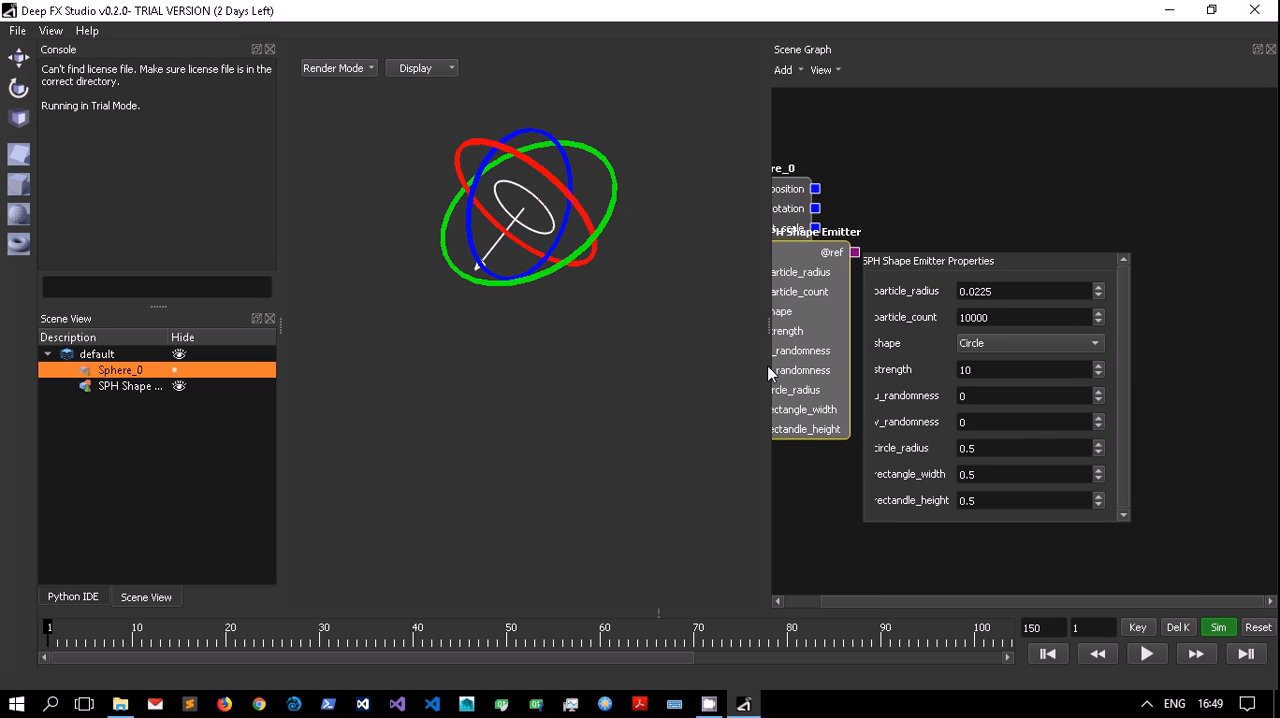
double_click(815, 343)
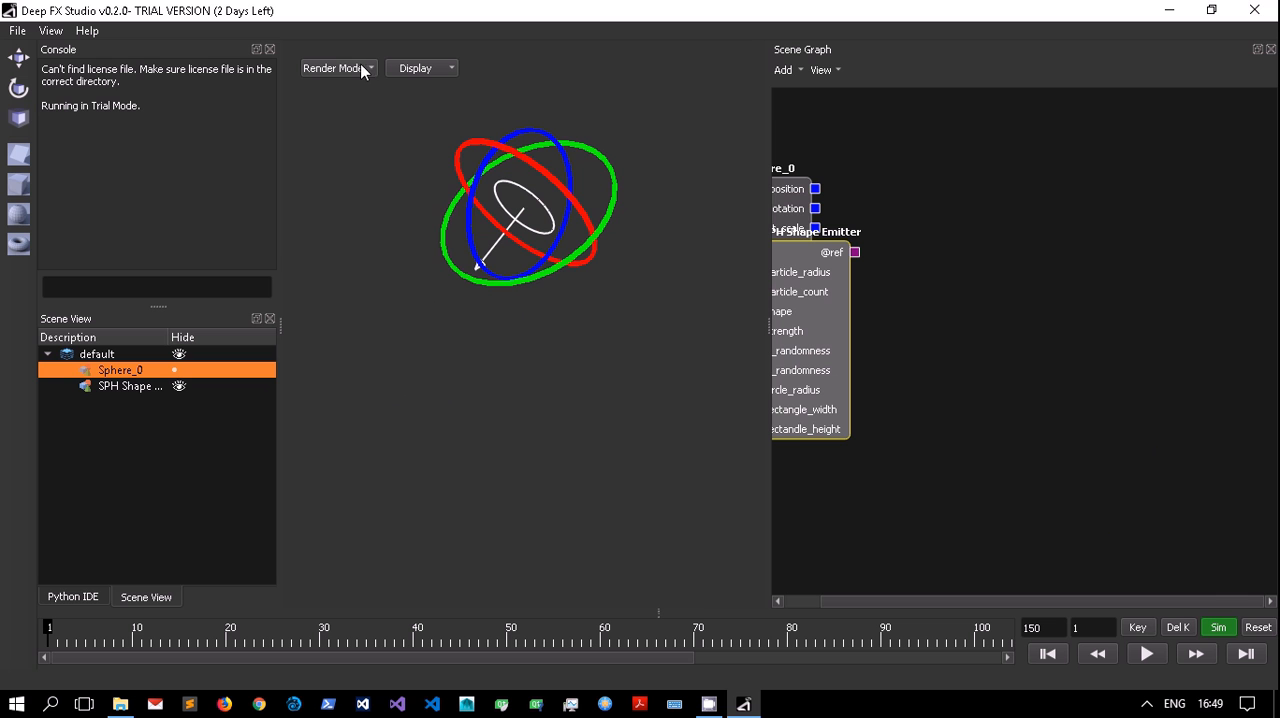
click(177, 371)
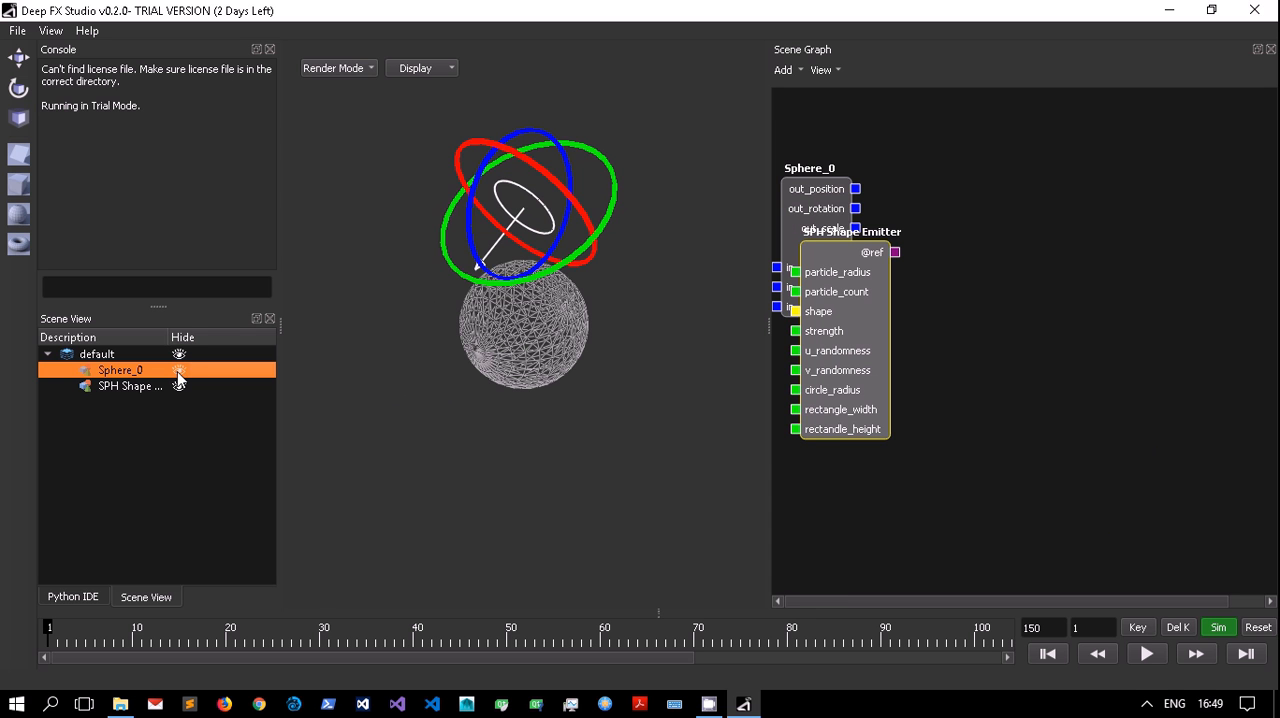
Shift the emitter to the side above the sphere and rotate it to aim at the sphere's upper surface.
click(18, 60)
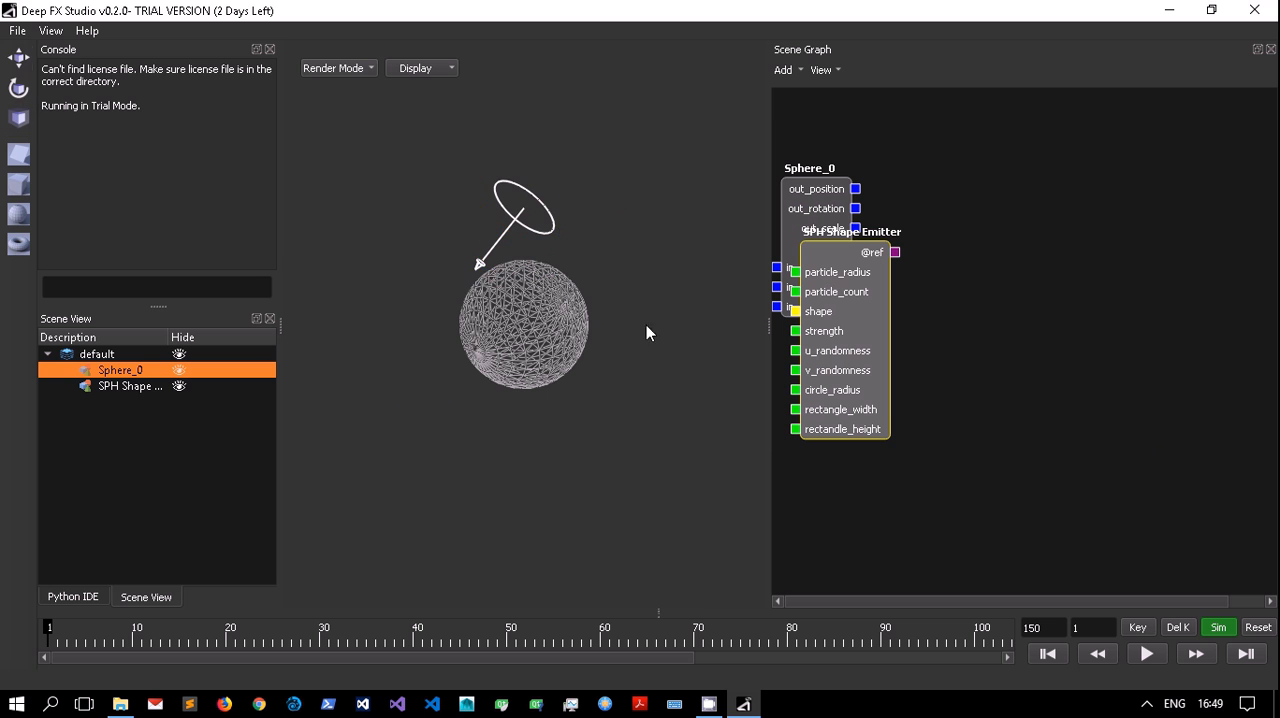
click(551, 219)
drag(468, 238, 561, 221)
middle_drag(516, 349, 262, 236)
click(18, 89)
click(590, 203)
drag(602, 121, 600, 127)
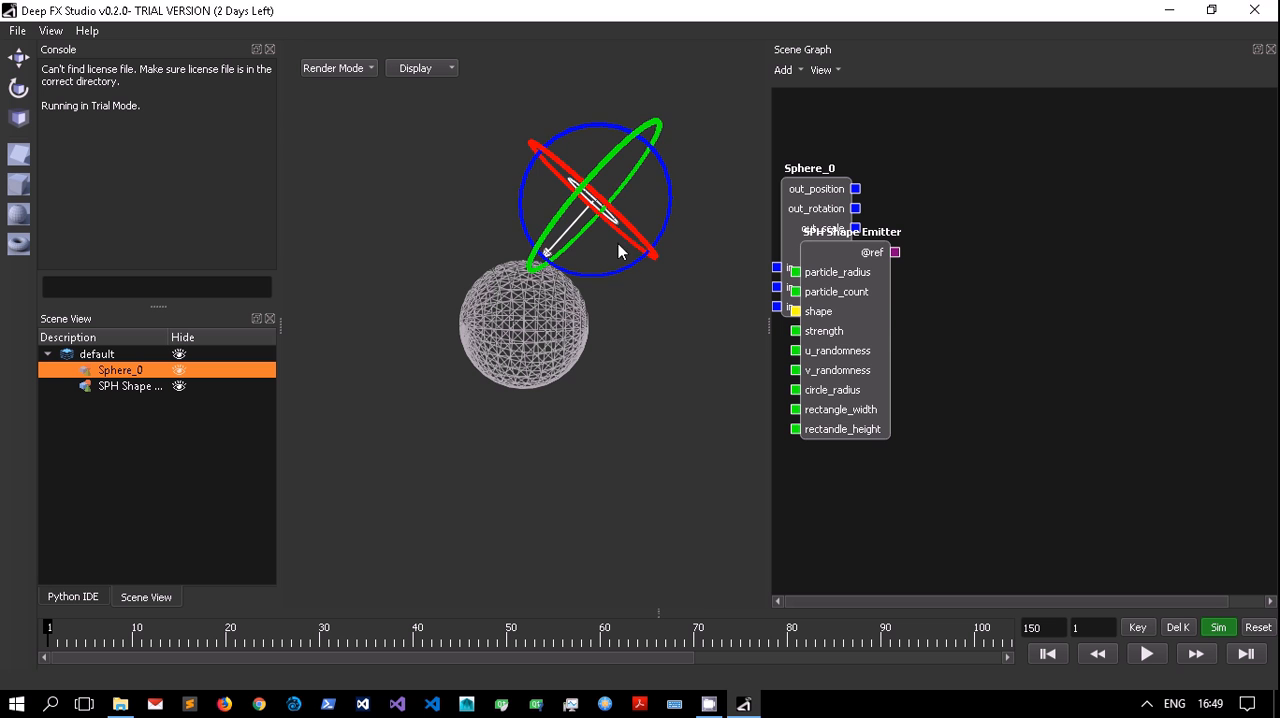
Set the SPH Shape Emitter's circle_radius to 0.15 and its strength to 7.
click(844, 323)
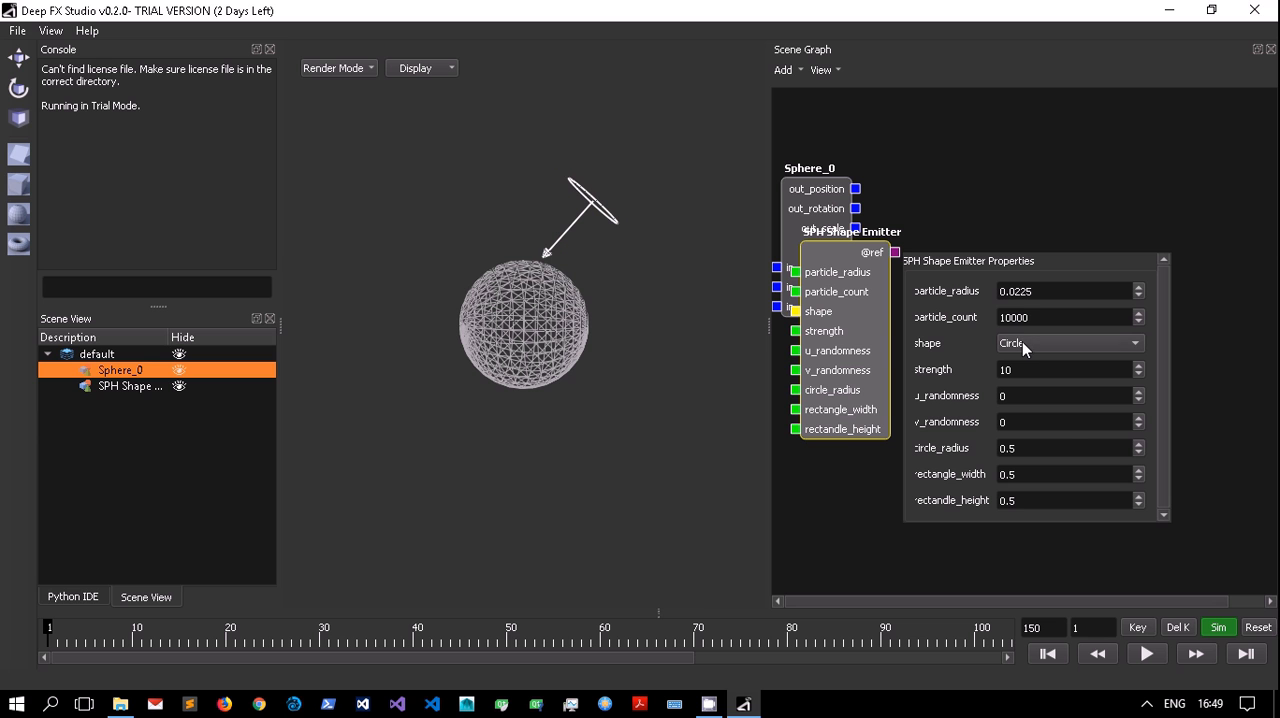
click(1062, 454)
key(BackSpace)
text(2)
key(BackSpace)
text(15)
click(1097, 419)
double_click(1040, 369)
text(7)
Separate the overlapping Sphere_0 and SPH Shape Emitter nodes, placing the sphere node above the emitter node.
drag(847, 398, 981, 449)
drag(818, 254, 868, 235)
drag(984, 456, 866, 453)
Add a Group node to the scene graph and arrange it beside the Sphere_0 and SPH Shape Emitter nodes.
click(782, 70)
mouse_move(800, 268)
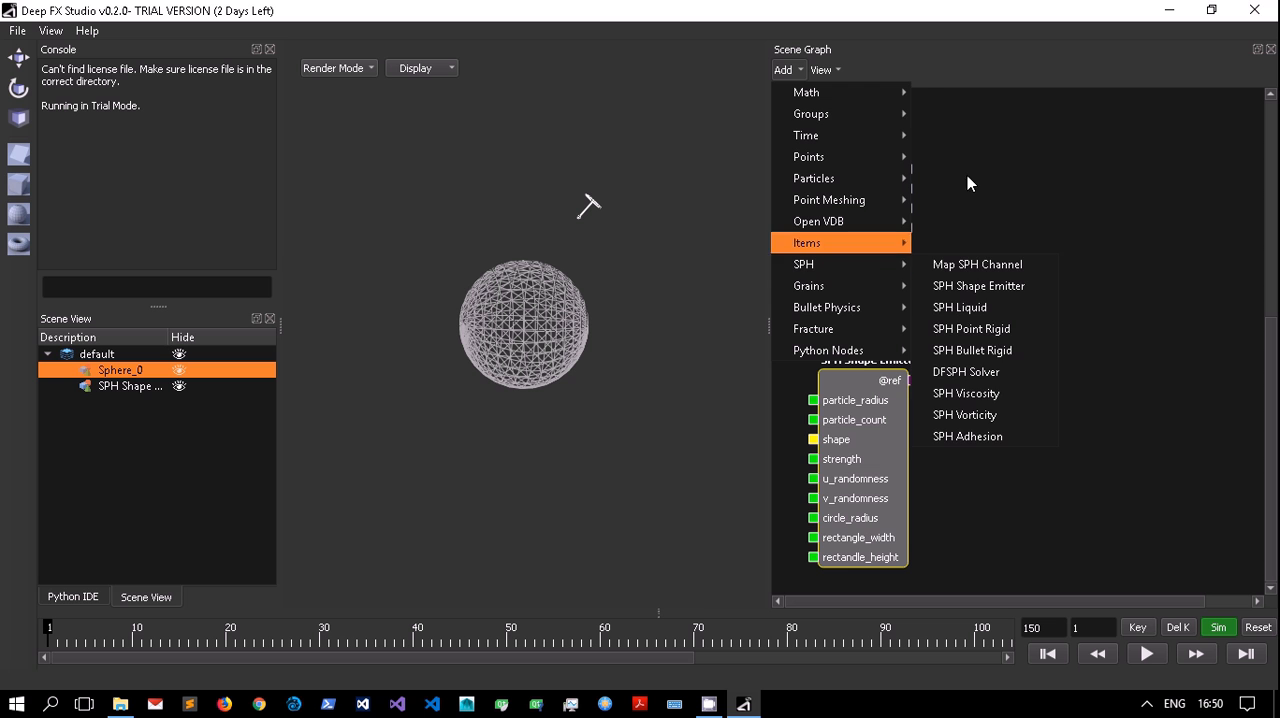
mouse_move(903, 118)
click(945, 114)
drag(985, 305, 1088, 220)
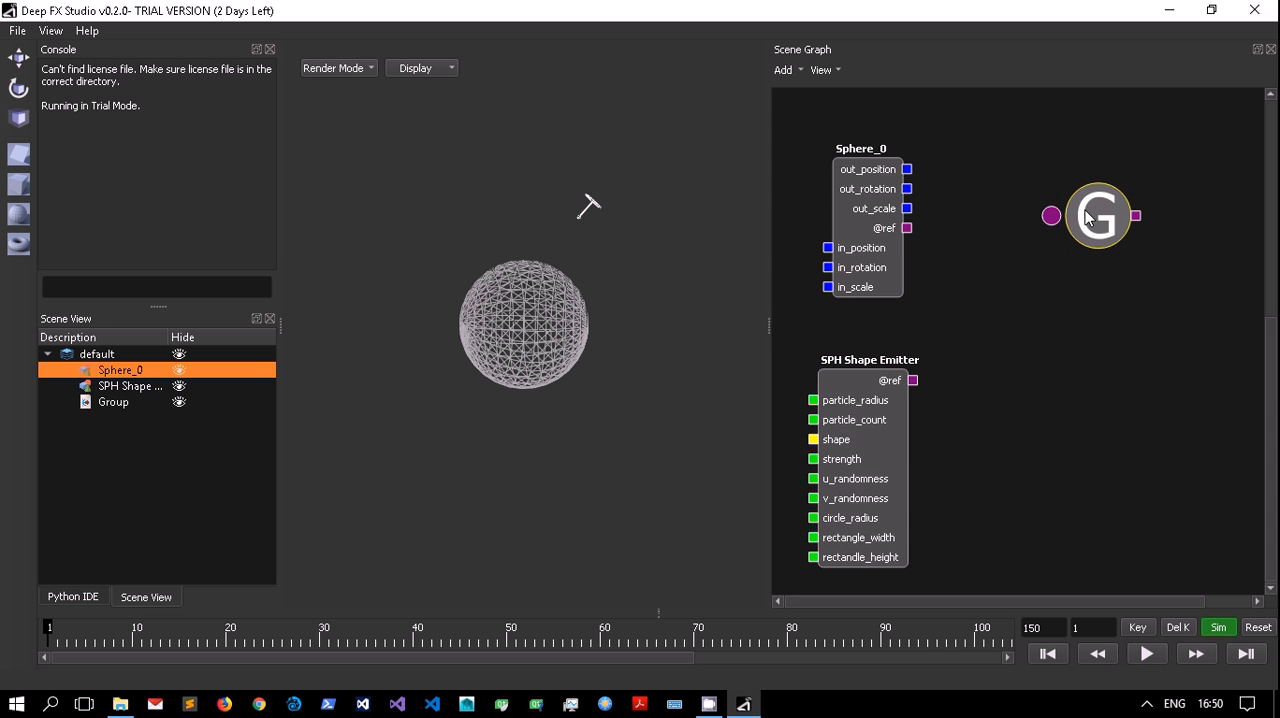
drag(862, 272, 836, 232)
drag(856, 385, 840, 345)
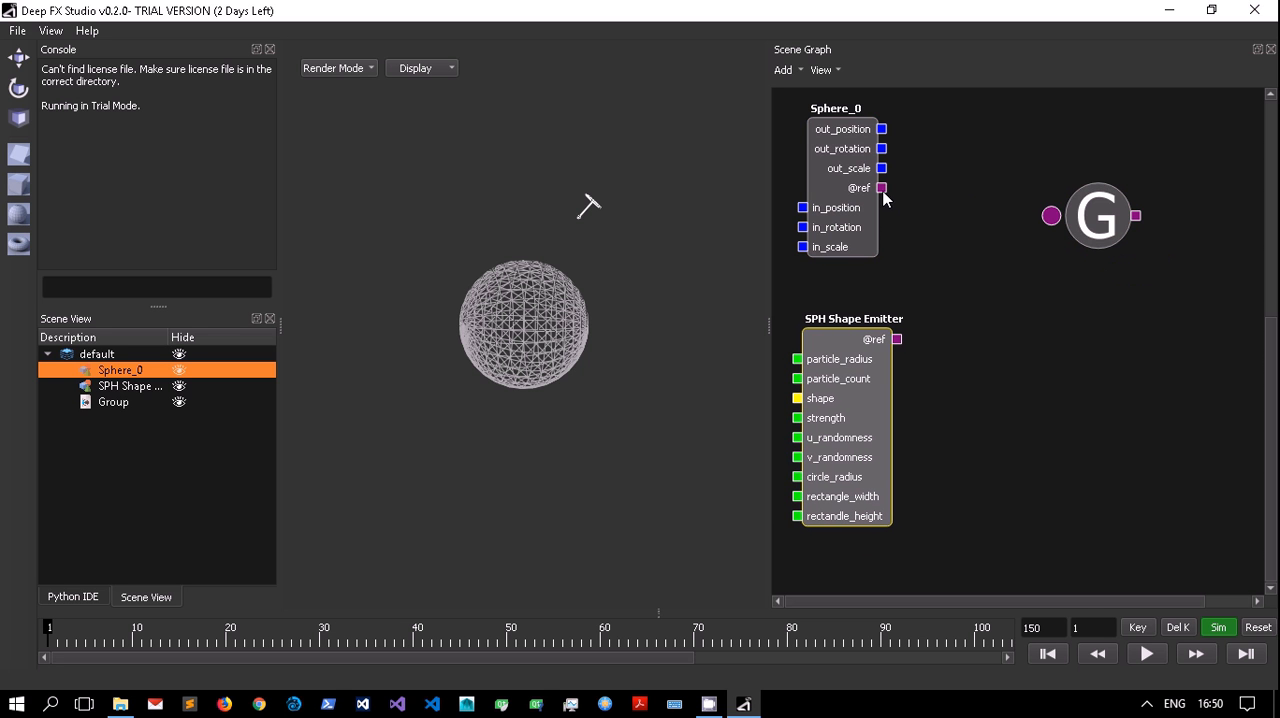
drag(882, 189, 1050, 215)
drag(899, 341, 1080, 231)
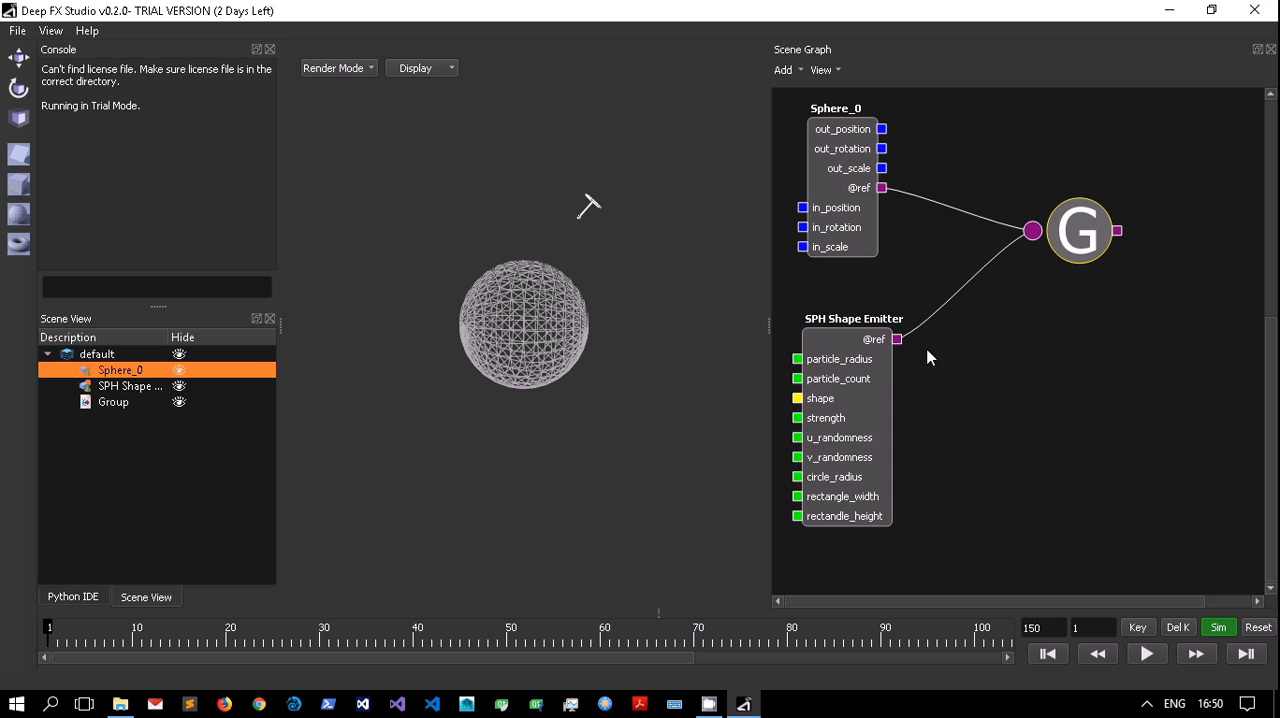
drag(1073, 238, 1052, 254)
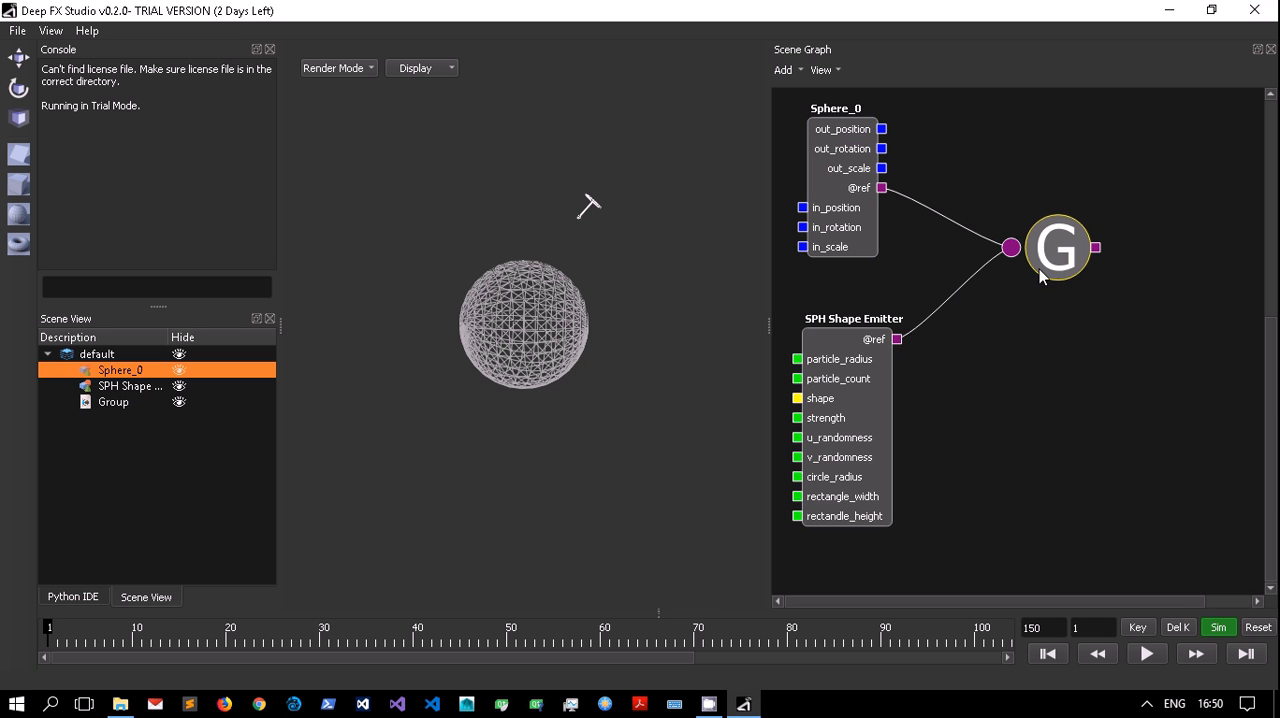
drag(967, 188, 971, 421)
mouse_move(972, 293)
middle_down()
mouse_move(918, 385)
mouse_move(951, 300)
middle_up()
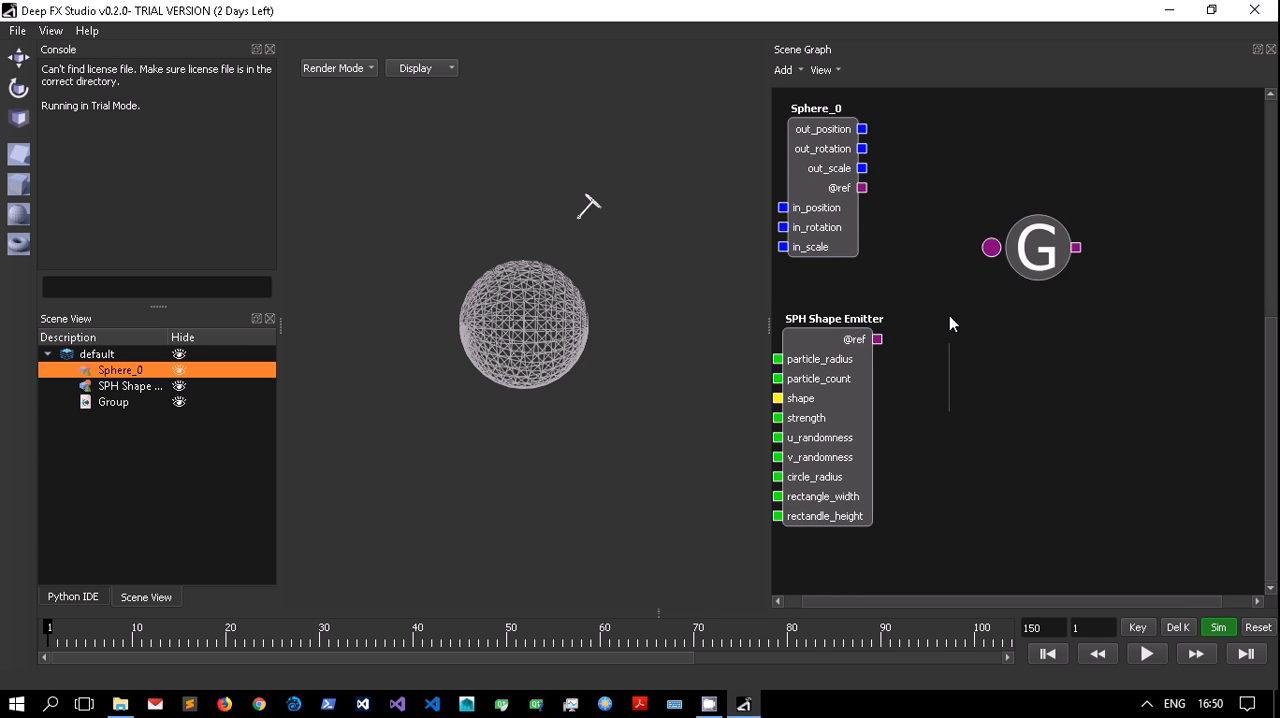
Add a Particle Cache node and place it beyond the Group node.
drag(1049, 253, 1079, 249)
click(783, 70)
mouse_move(804, 268)
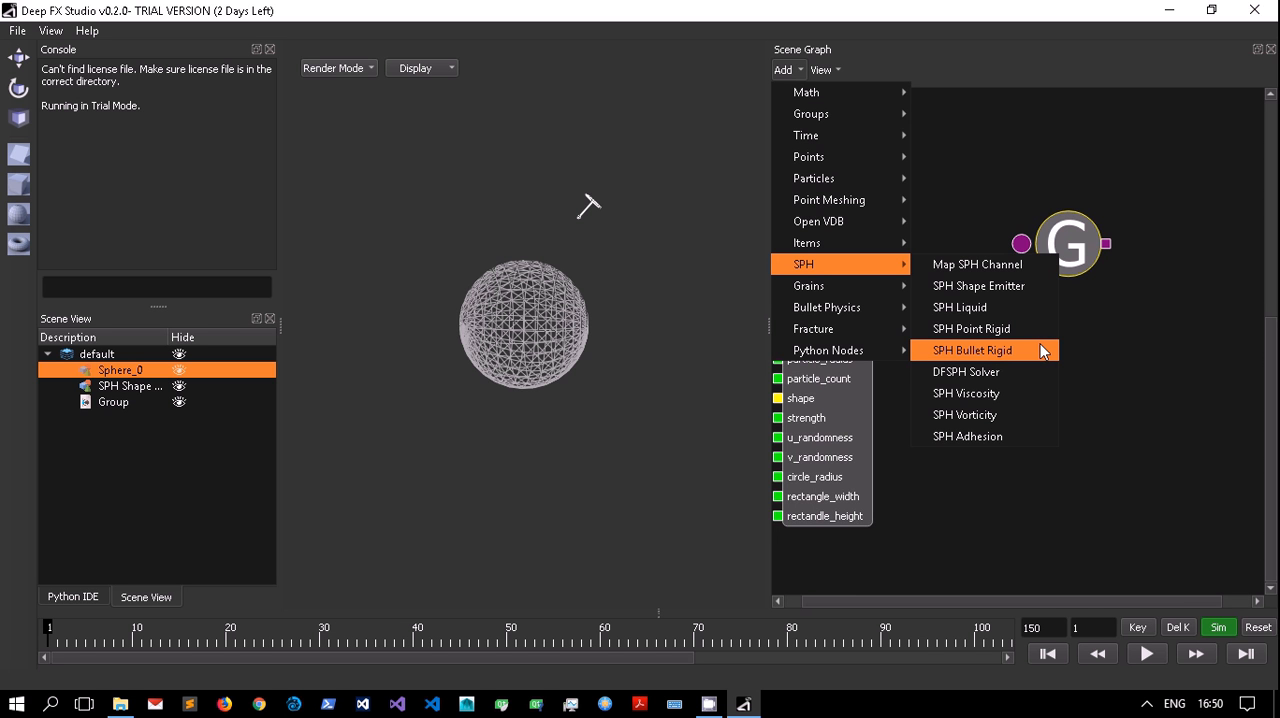
mouse_move(873, 185)
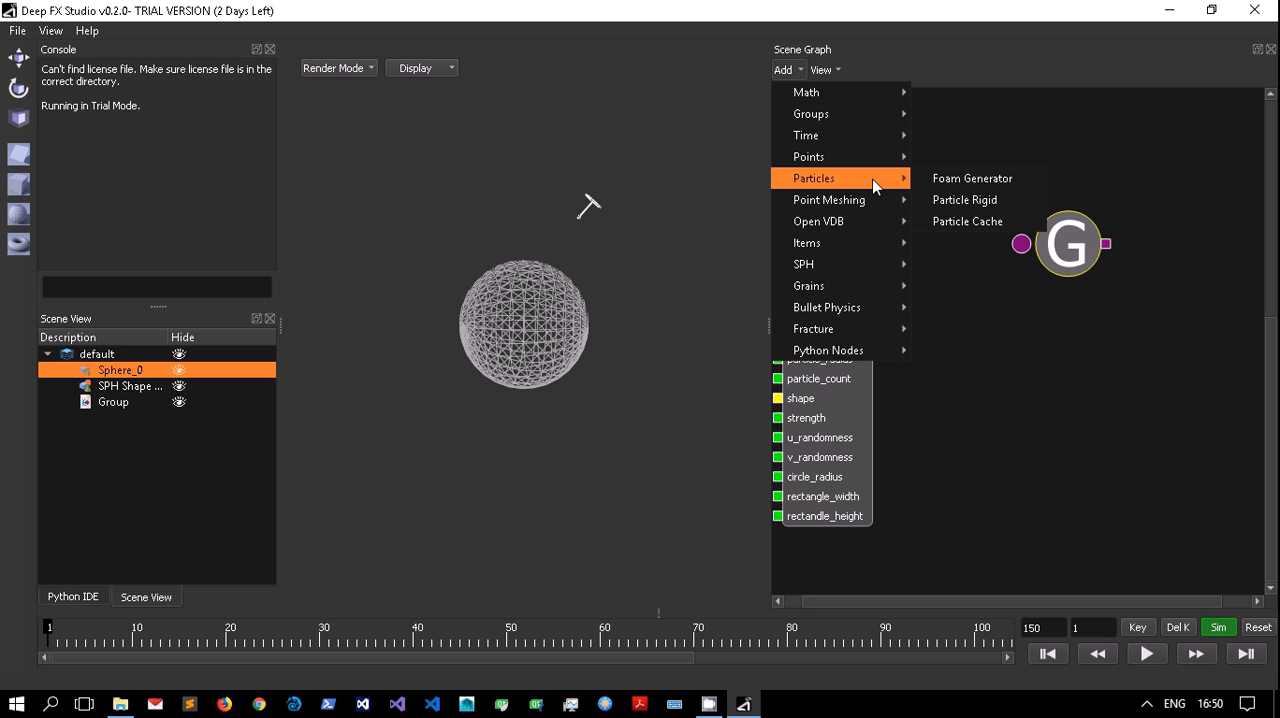
click(955, 221)
drag(990, 520, 1221, 337)
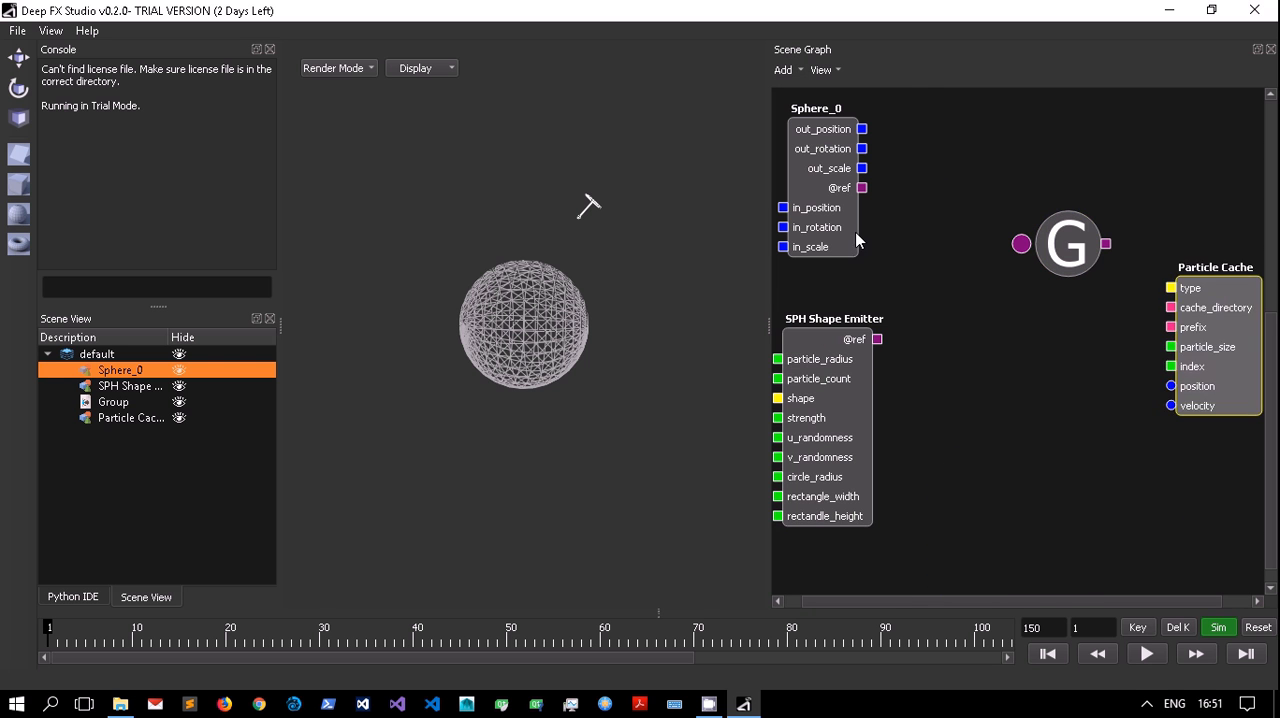
Add a Particle Rigid node and place it between the Sphere_0 and Group nodes.
click(783, 70)
mouse_move(890, 180)
click(938, 200)
drag(1170, 191, 980, 424)
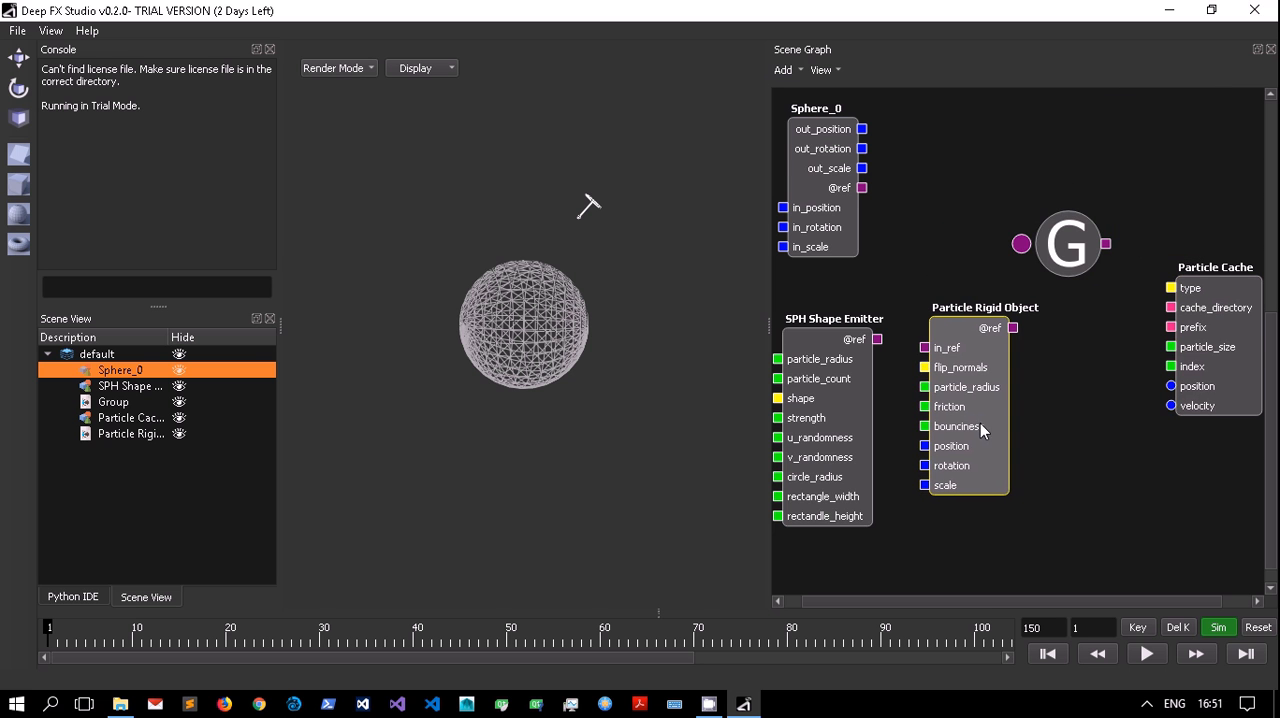
drag(1093, 256, 1145, 210)
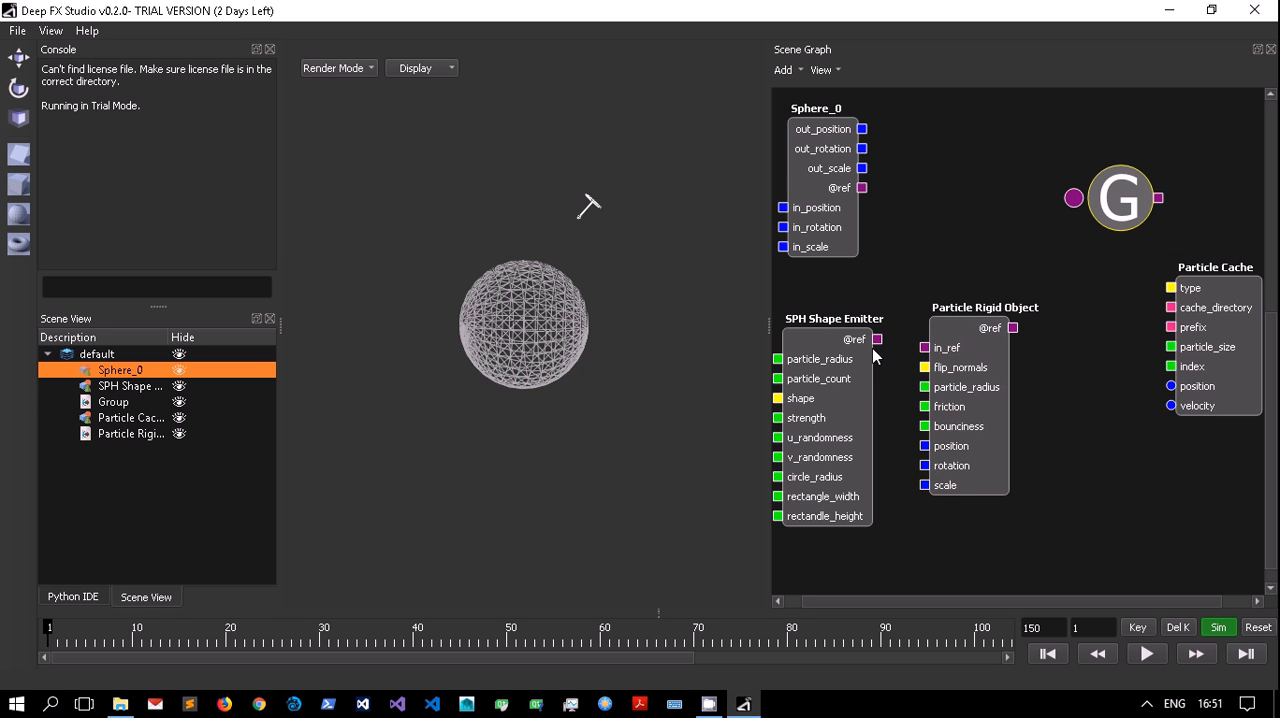
drag(937, 362, 958, 229)
drag(864, 188, 979, 152)
drag(862, 129, 961, 252)
drag(862, 168, 961, 271)
drag(1122, 202, 1195, 180)
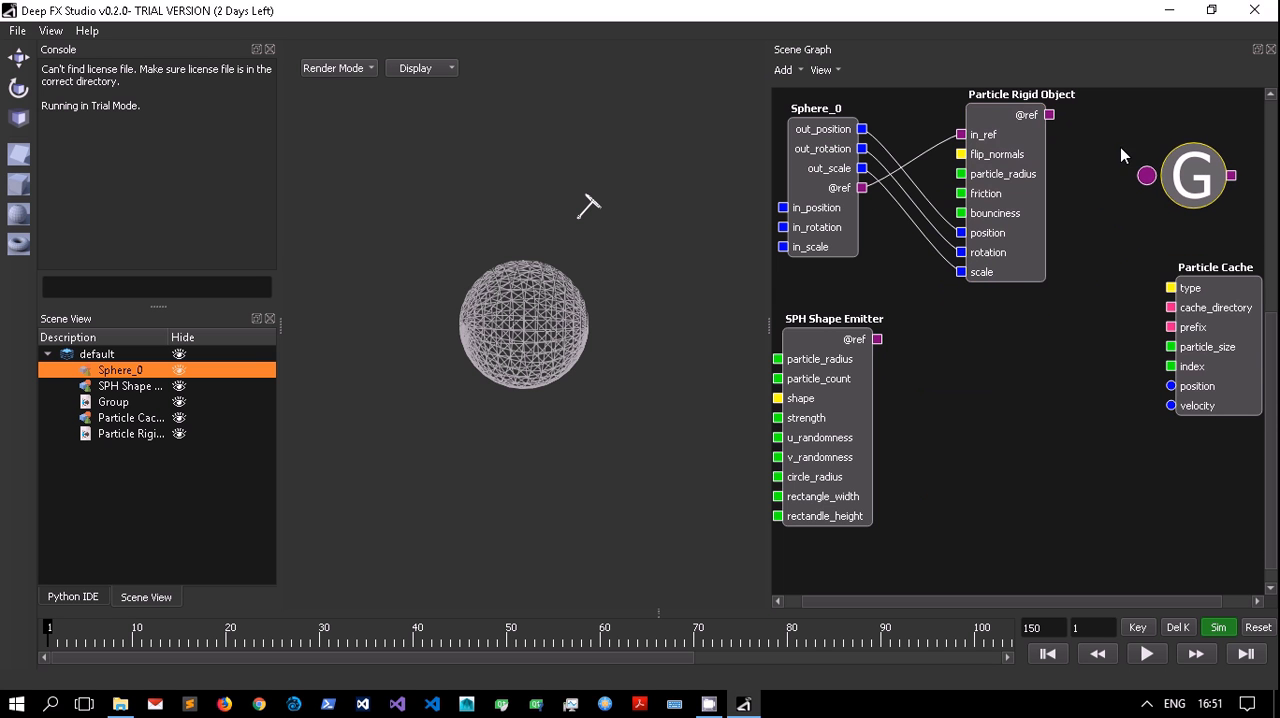
drag(1049, 116, 1147, 176)
drag(846, 399, 885, 430)
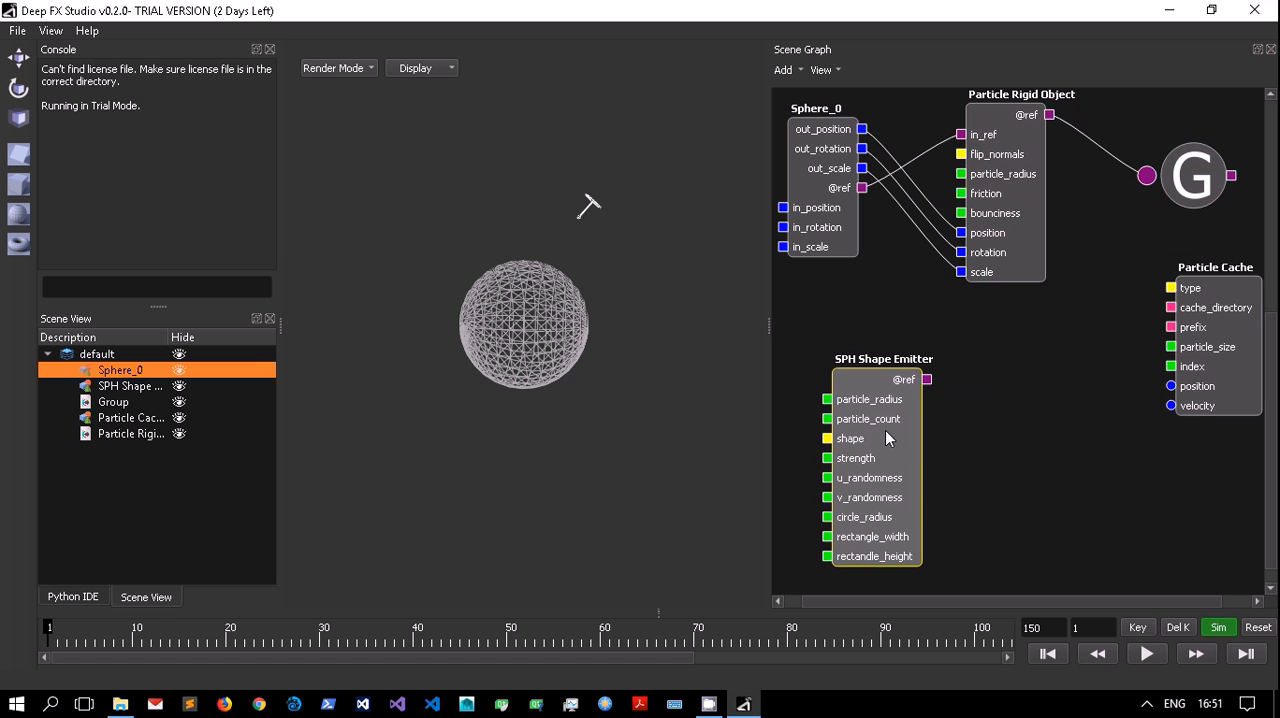
drag(926, 380, 1147, 176)
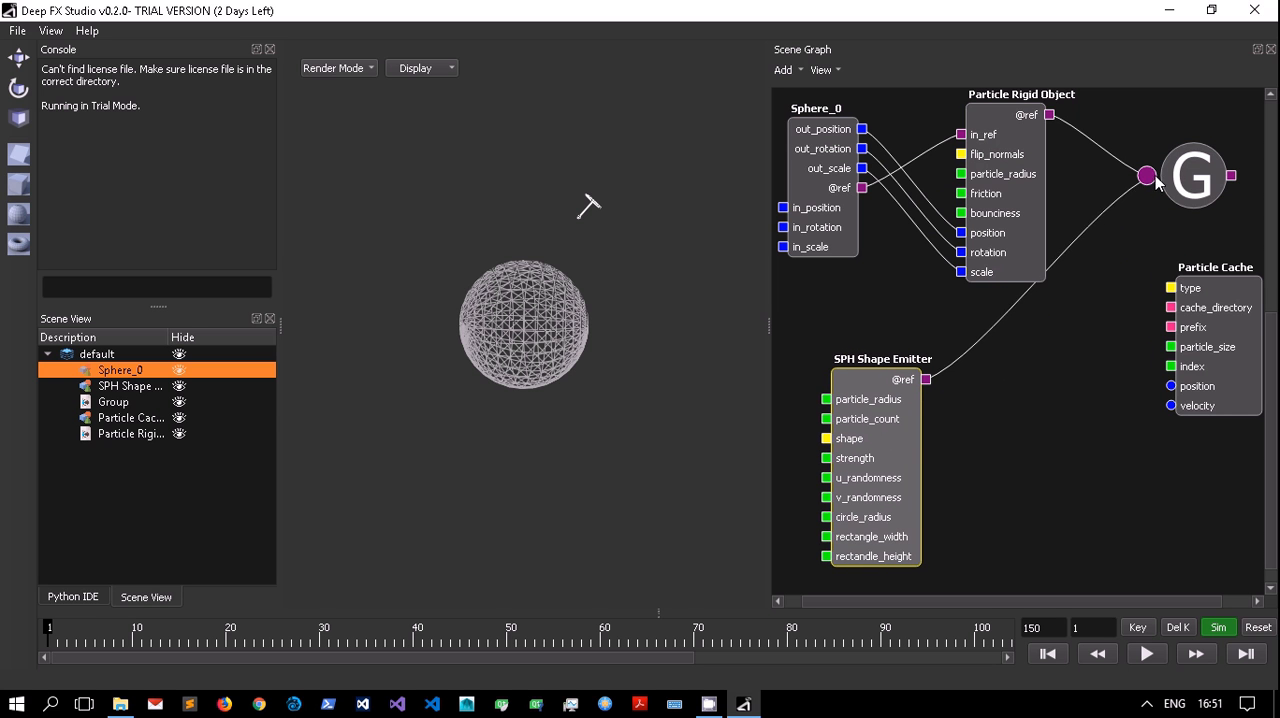
drag(857, 406, 980, 418)
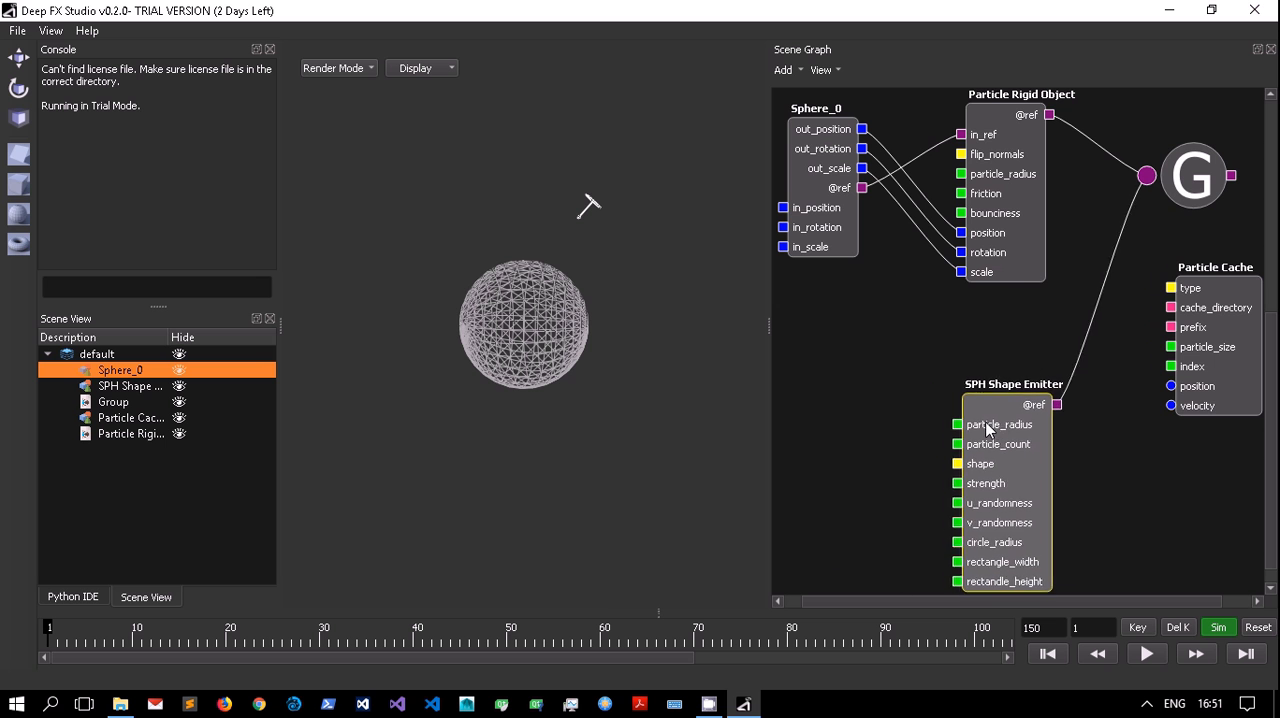
Enlarge the scene graph area and rearrange its nodes, with Particle Cache beside the Group node.
drag(767, 411, 537, 420)
drag(1106, 366, 1204, 298)
drag(1123, 215, 667, 517)
drag(703, 290, 720, 324)
drag(1235, 293, 1085, 282)
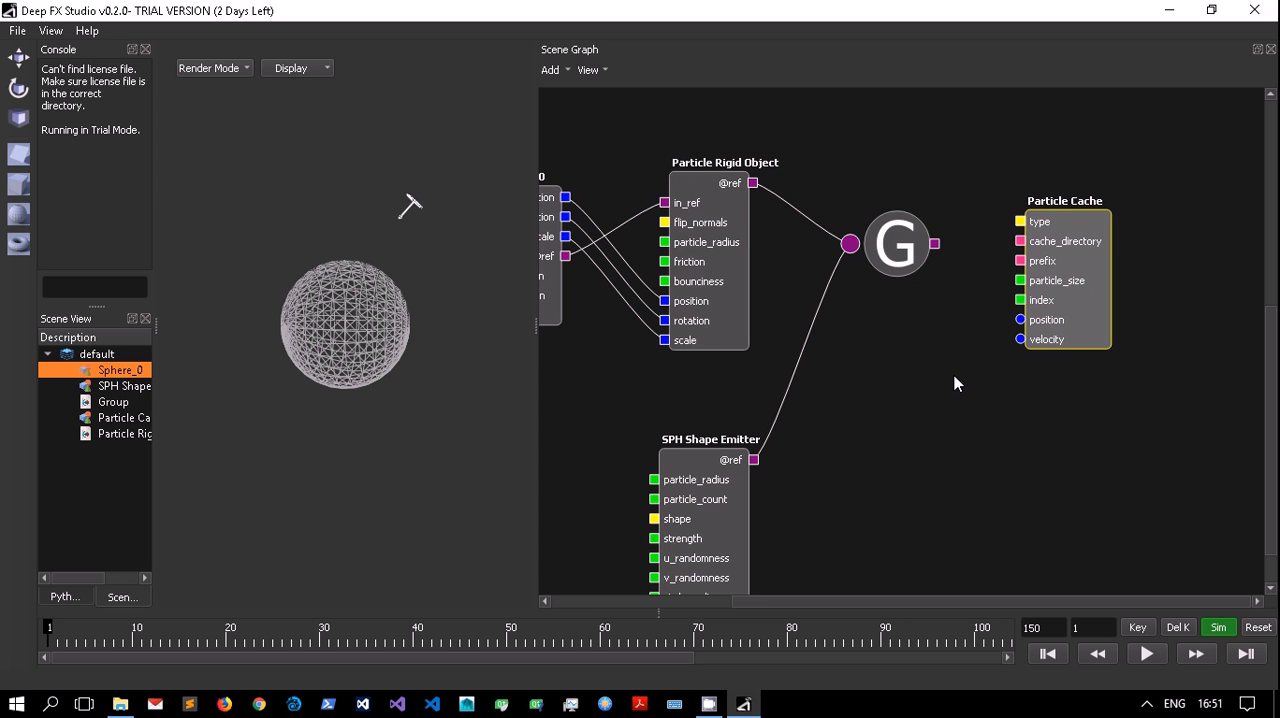
Move the Particle Cache node farther from the Group node and review the Particle Rigid Object's properties.
drag(1036, 282, 1248, 304)
drag(1037, 598, 967, 597)
click(812, 262)
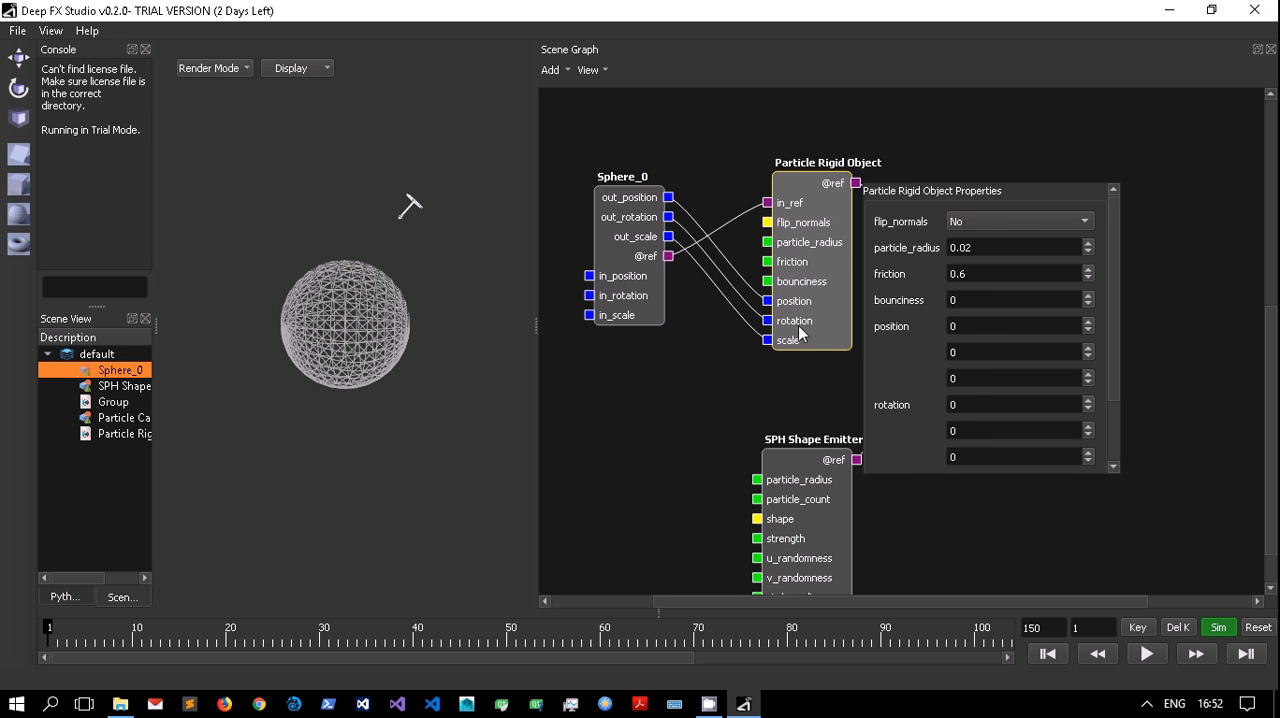
click(840, 510)
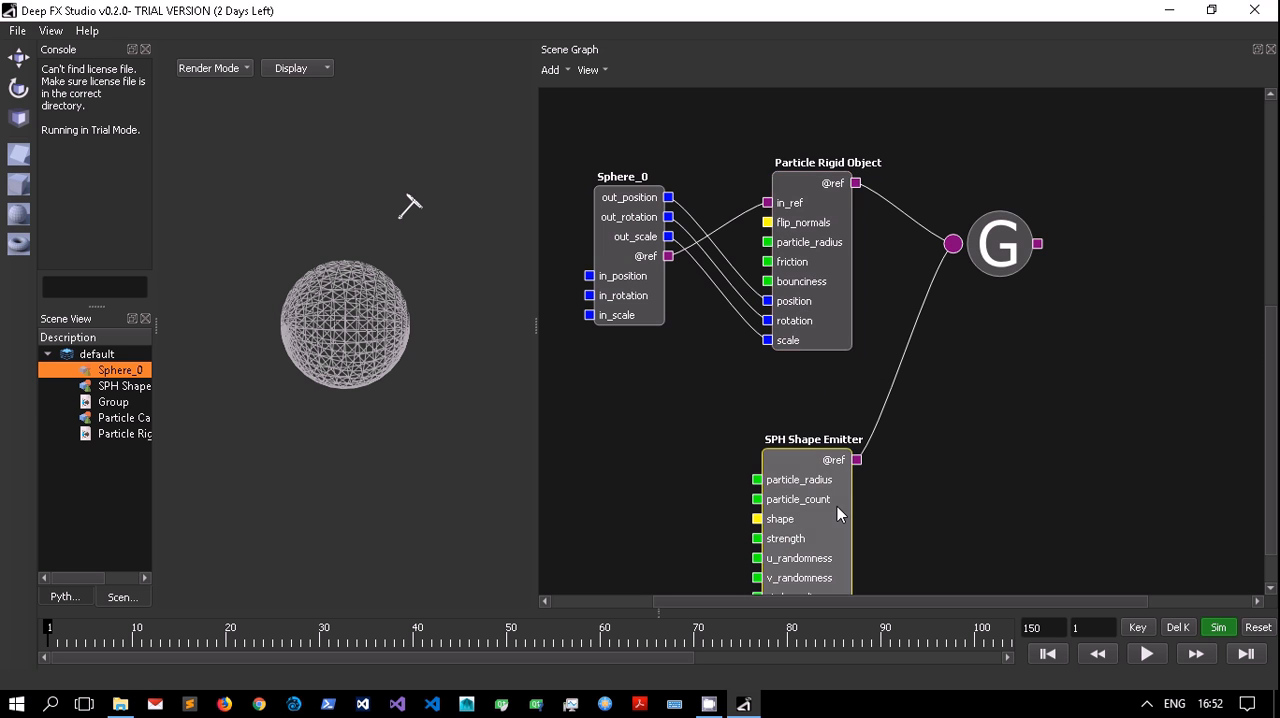
drag(1012, 602, 1136, 600)
drag(1222, 310, 1216, 253)
Add a DFSPH Solver node between Group and Particle Cache, and connect the Group's output to the solver's in_ref.
click(550, 69)
mouse_move(637, 287)
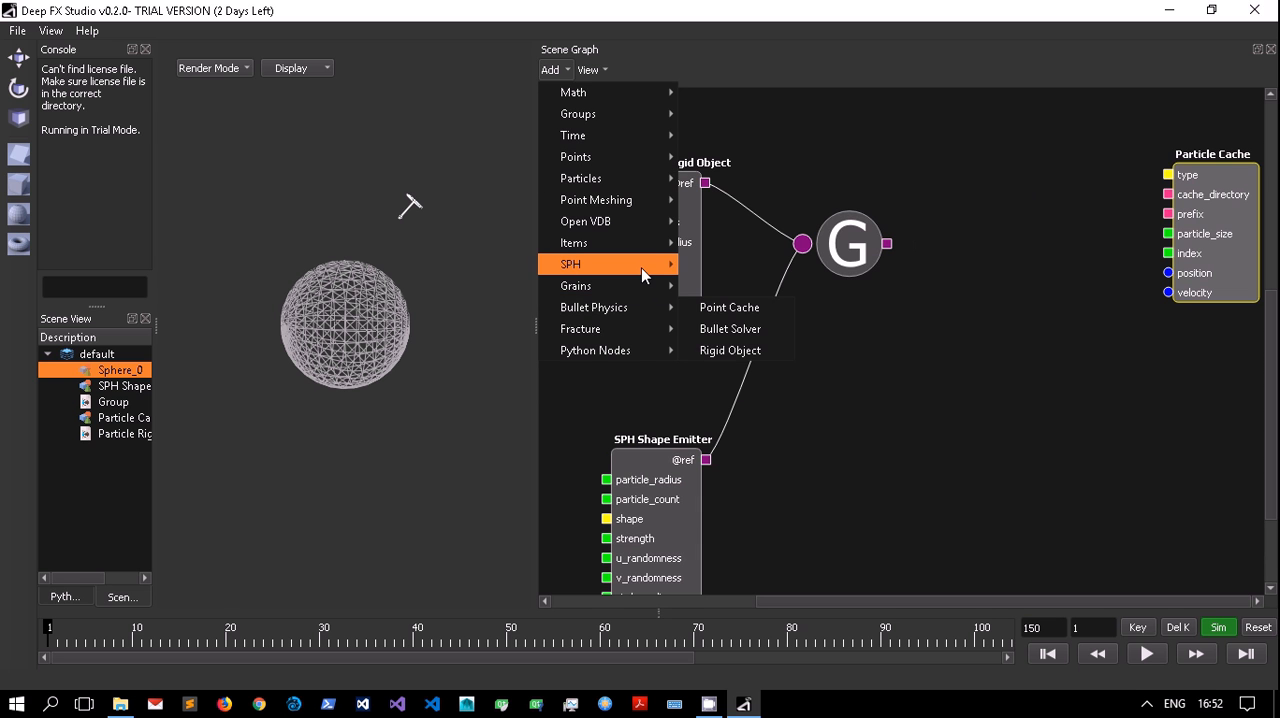
click(733, 371)
drag(553, 430, 1009, 242)
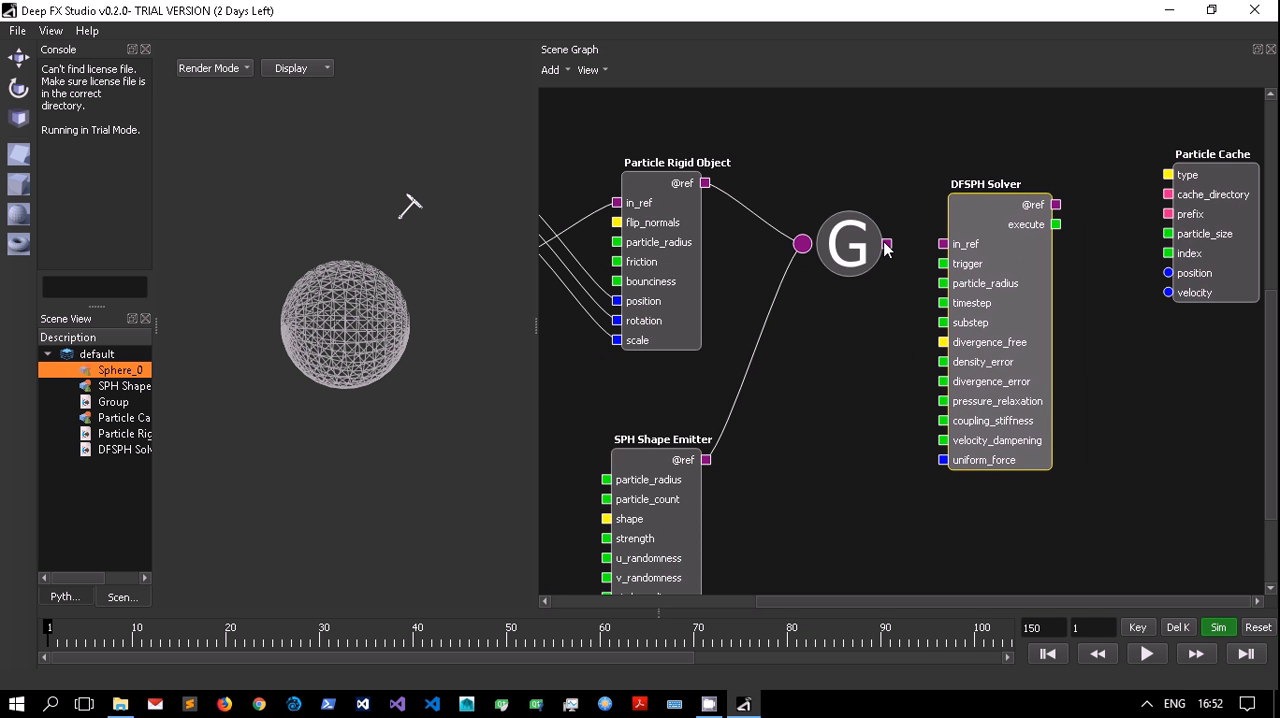
drag(887, 244, 947, 246)
drag(1170, 273, 1244, 265)
Add a Map SPH Channels node and place it between the DFSPH Solver and Particle Cache nodes.
click(564, 71)
mouse_move(625, 262)
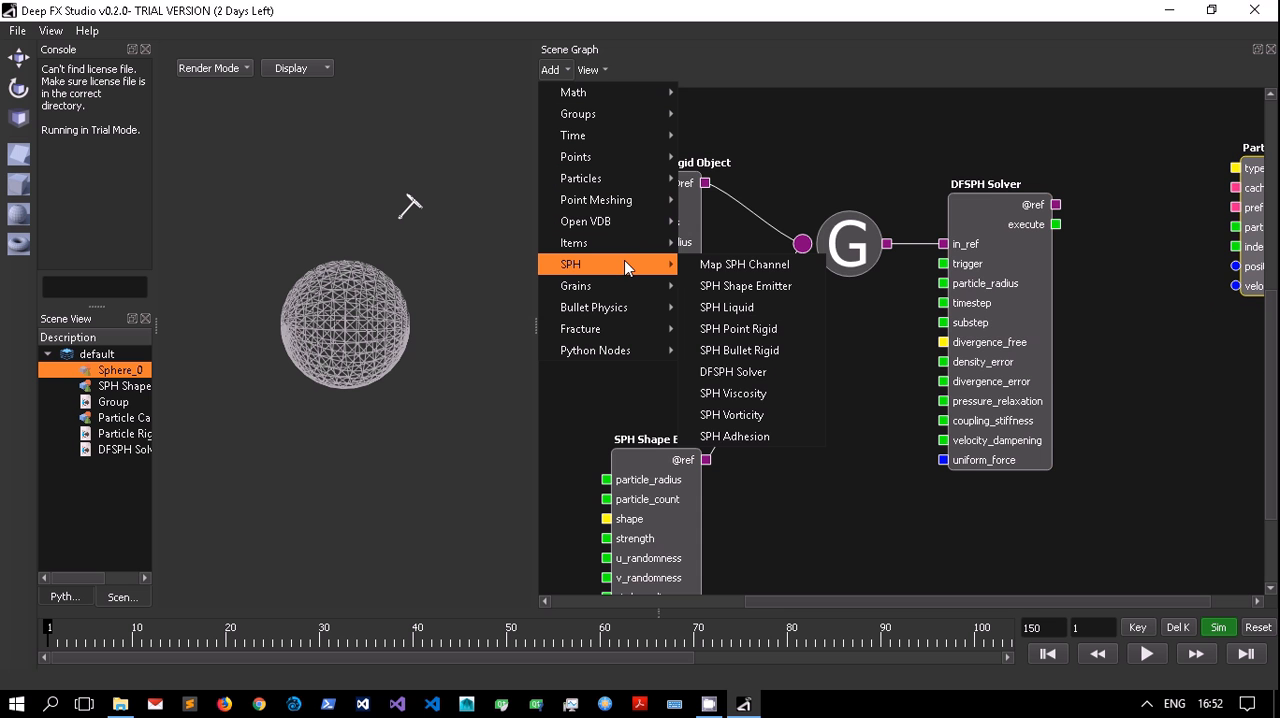
mouse_move(651, 210)
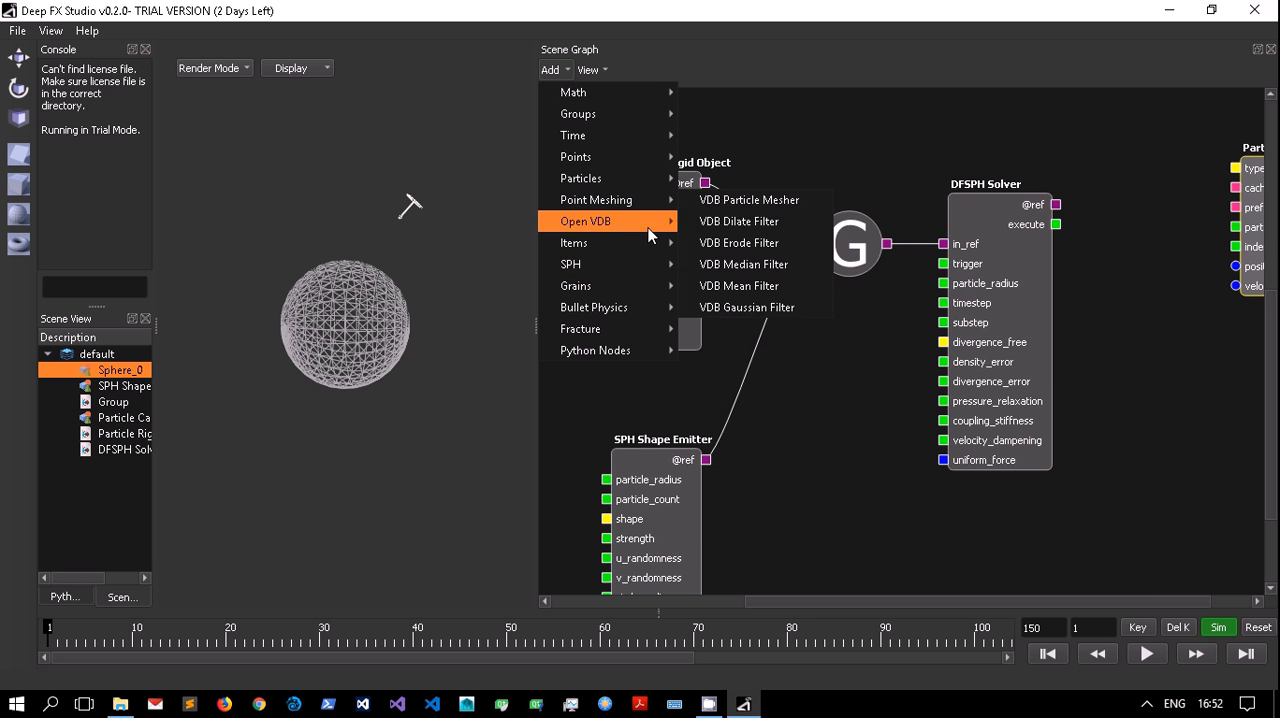
mouse_move(659, 186)
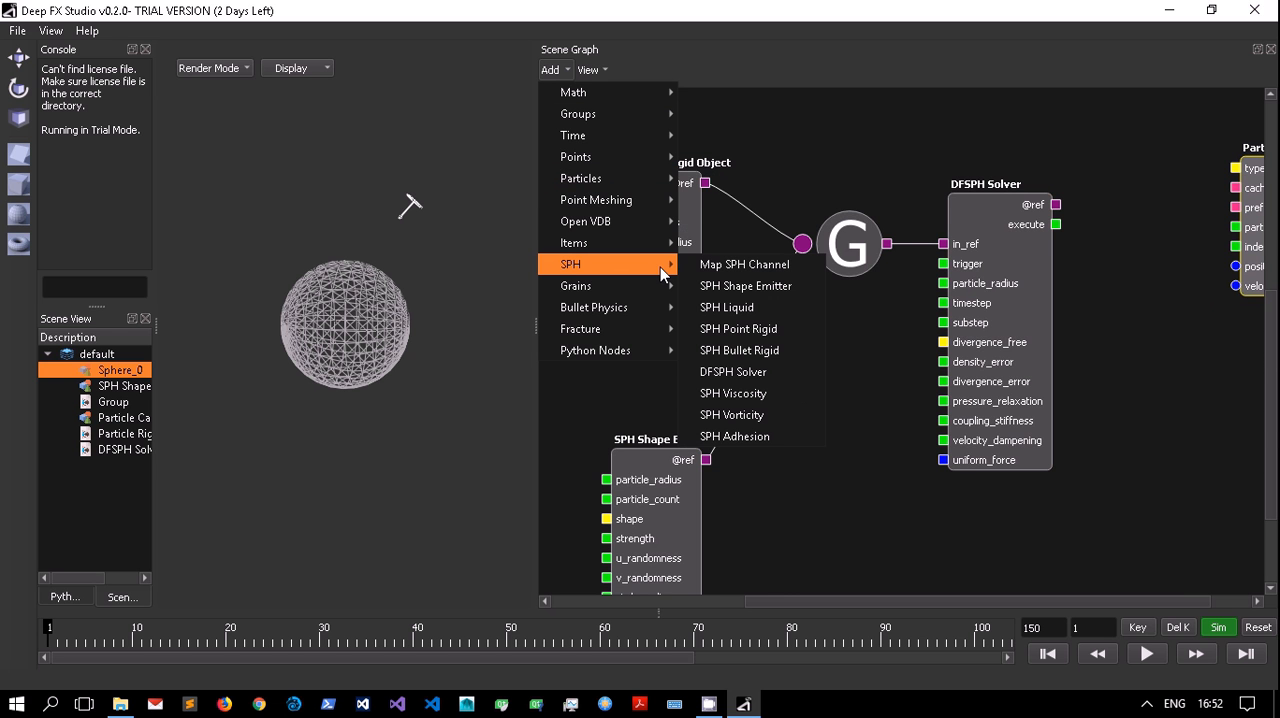
click(744, 264)
drag(980, 195, 1130, 243)
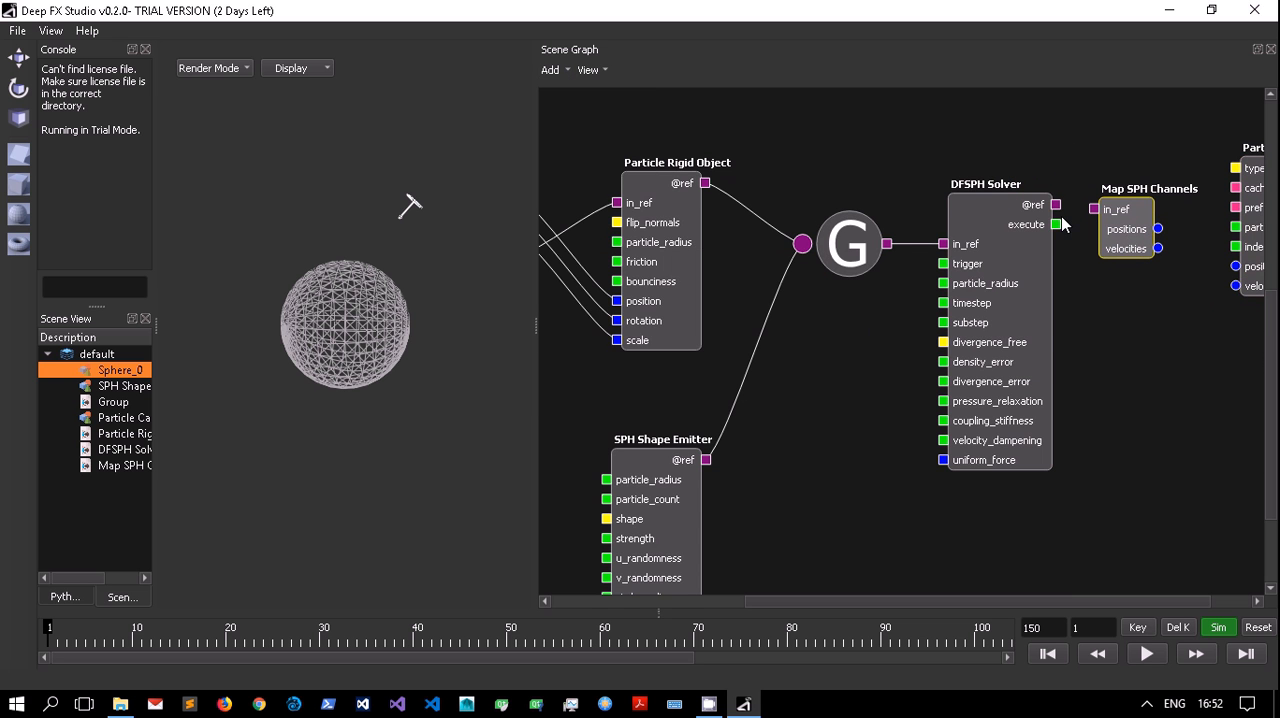
drag(1055, 204, 1236, 266)
drag(1167, 243, 1232, 288)
drag(916, 601, 965, 601)
click(1212, 274)
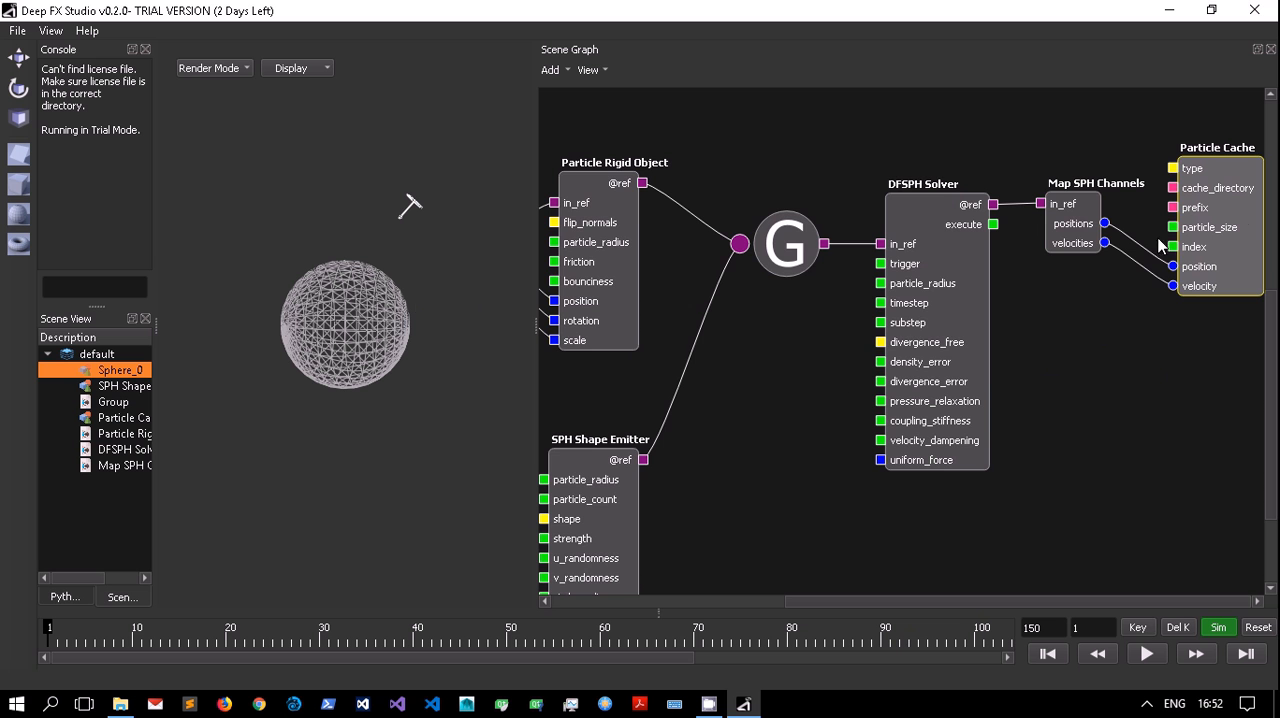
Review the Particle Cache properties and move the node so its inputs line up with the Map SPH Channels outputs.
drag(955, 605, 1120, 600)
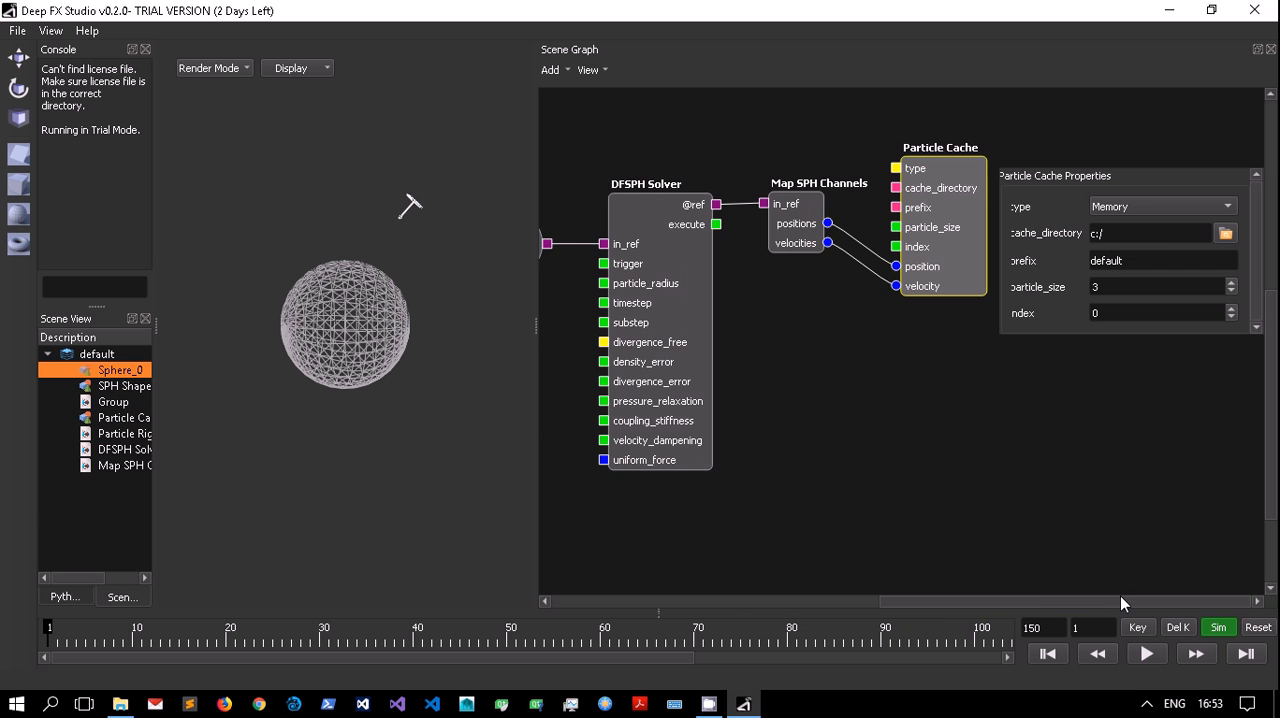
double_click(977, 181)
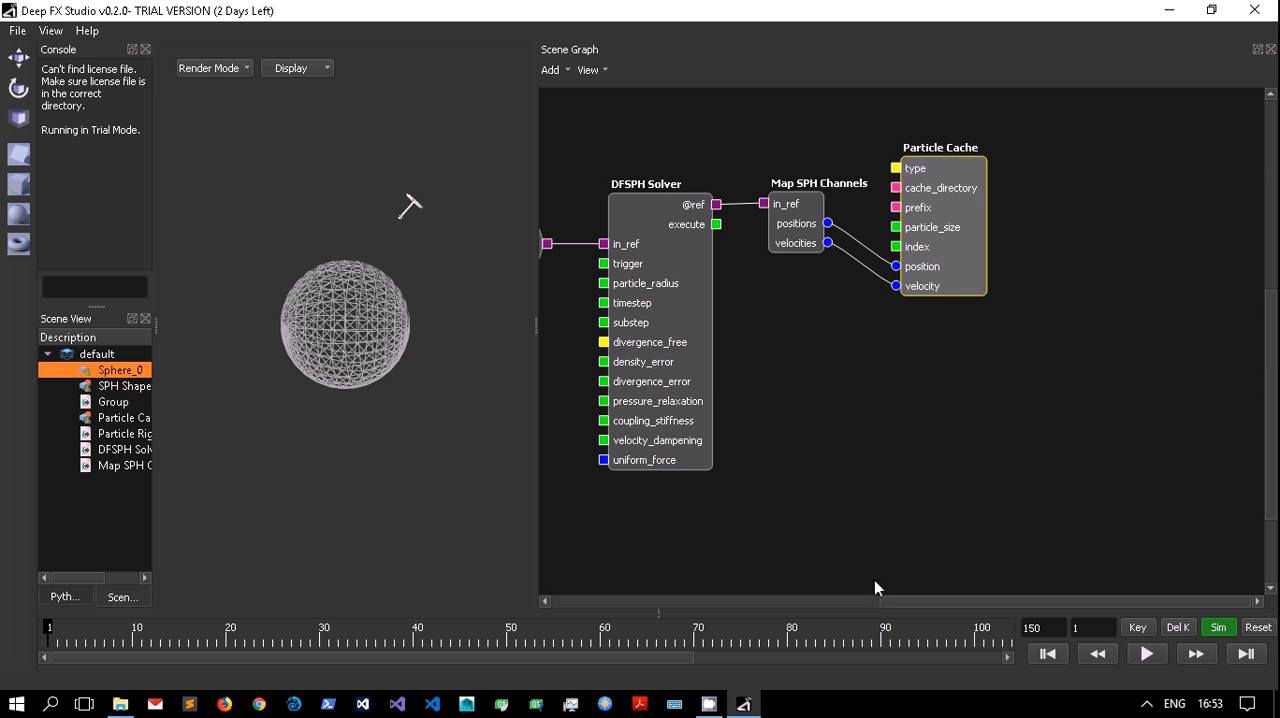
drag(897, 607, 852, 598)
drag(1044, 227, 1139, 184)
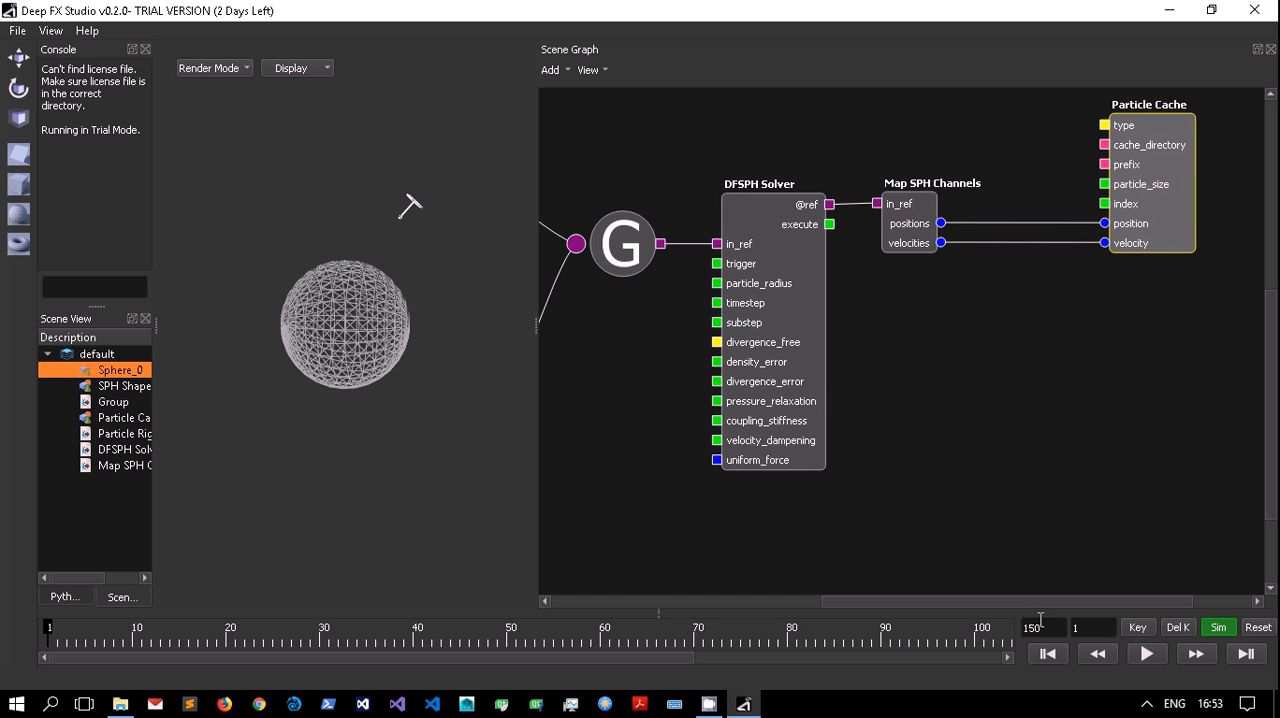
Add a Time Info node and place it below the Group node, beside the DFSPH Solver.
drag(1045, 605, 923, 605)
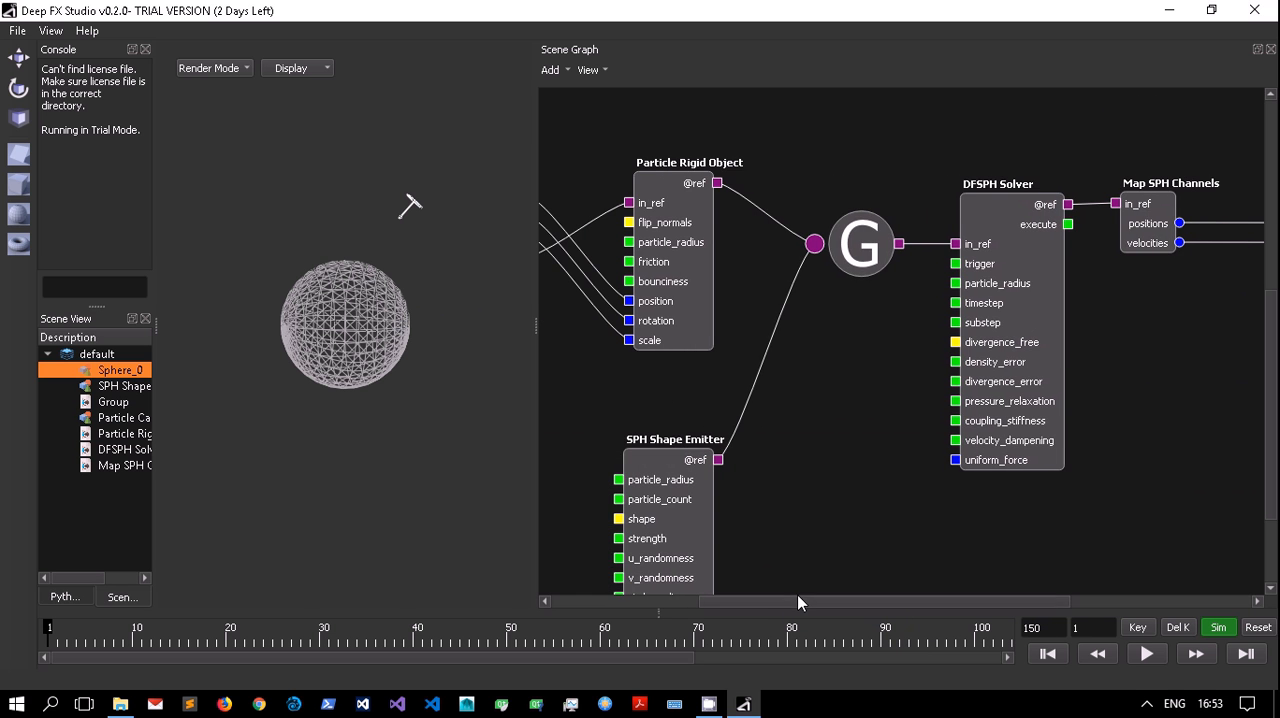
drag(797, 603, 858, 600)
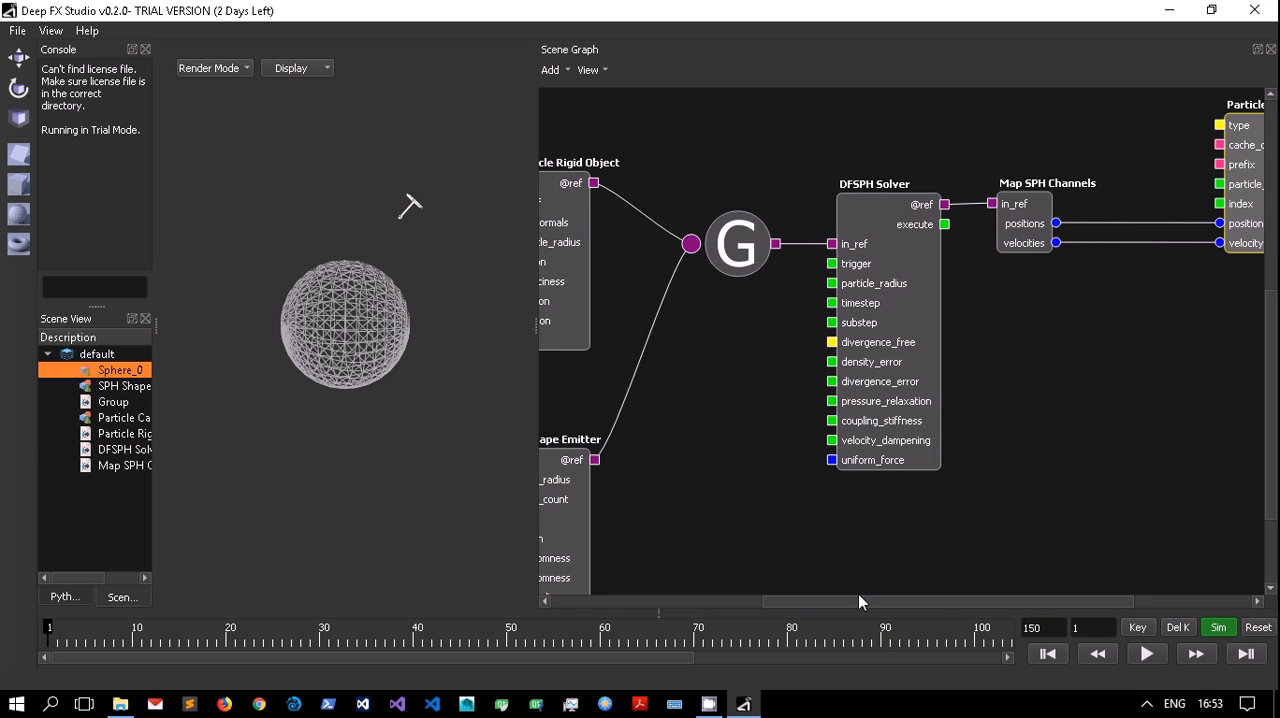
click(552, 70)
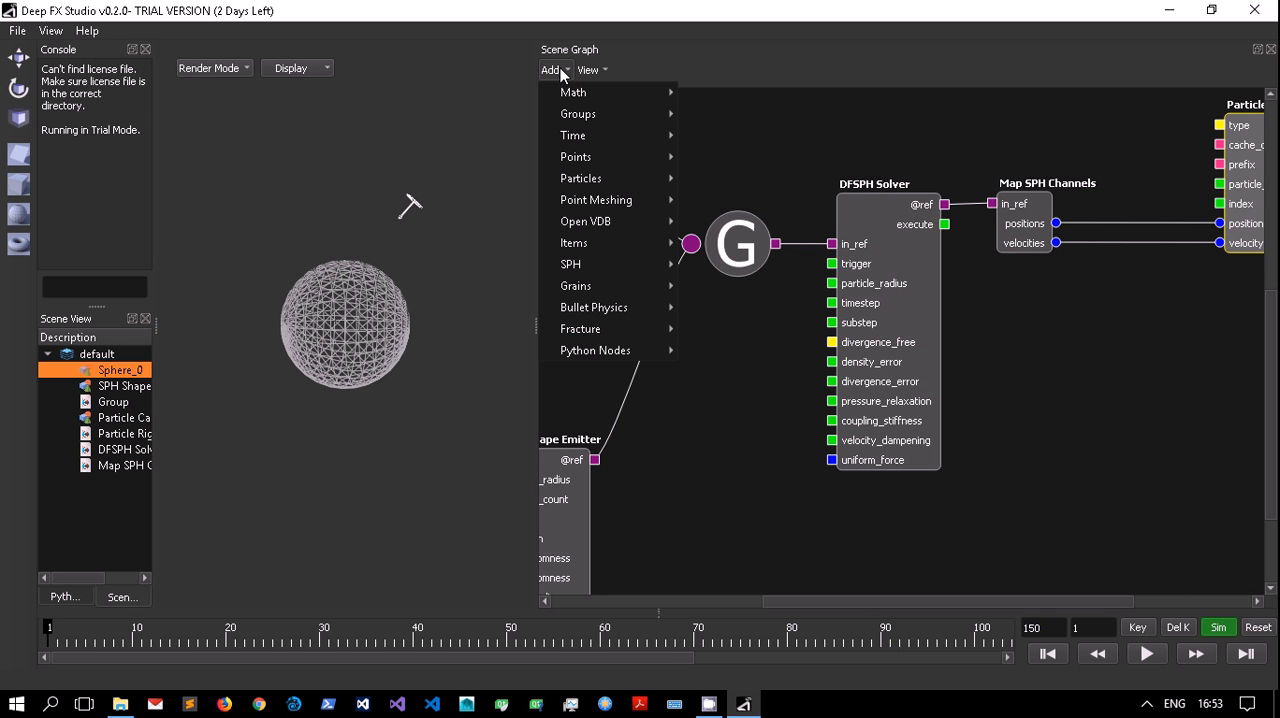
mouse_move(588, 137)
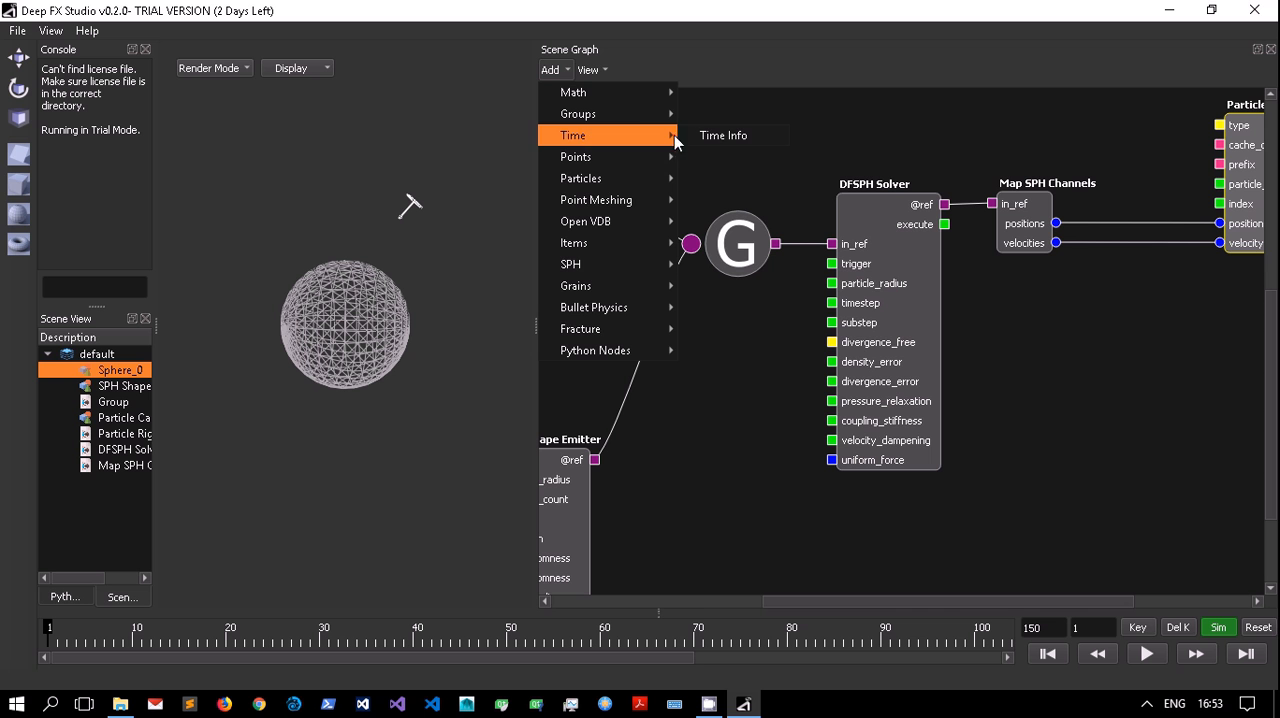
click(687, 137)
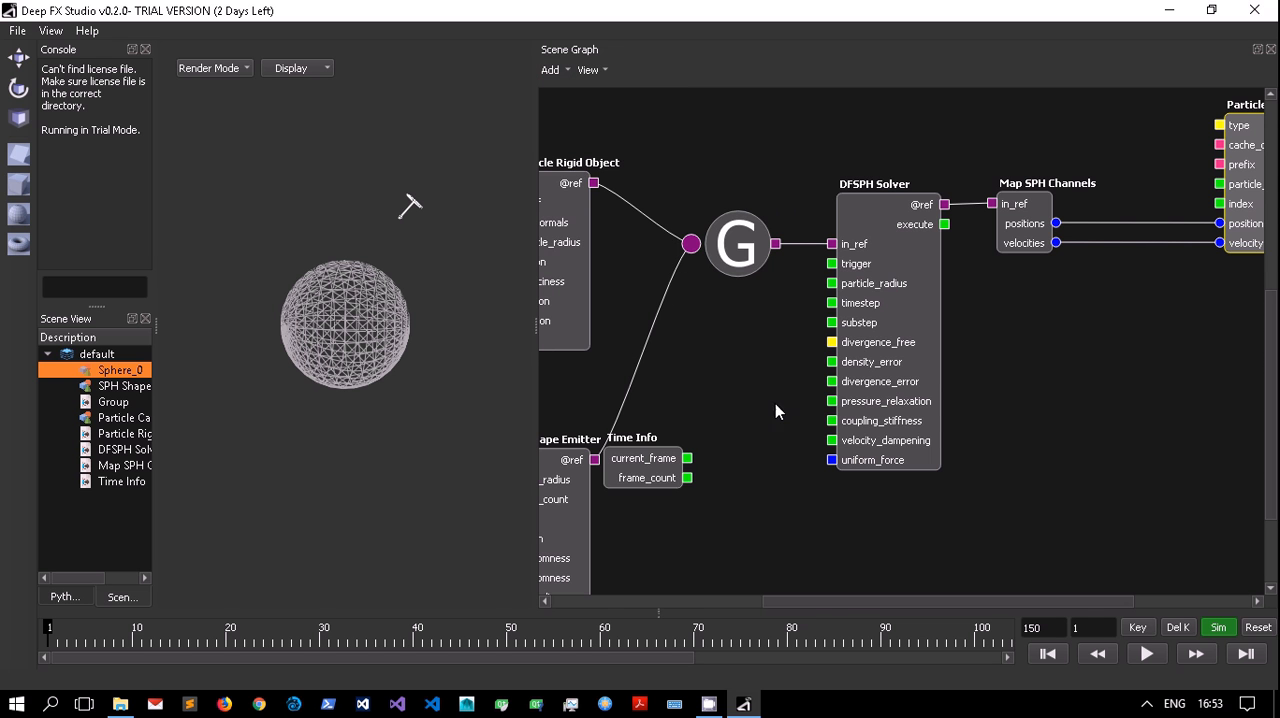
drag(639, 472, 731, 391)
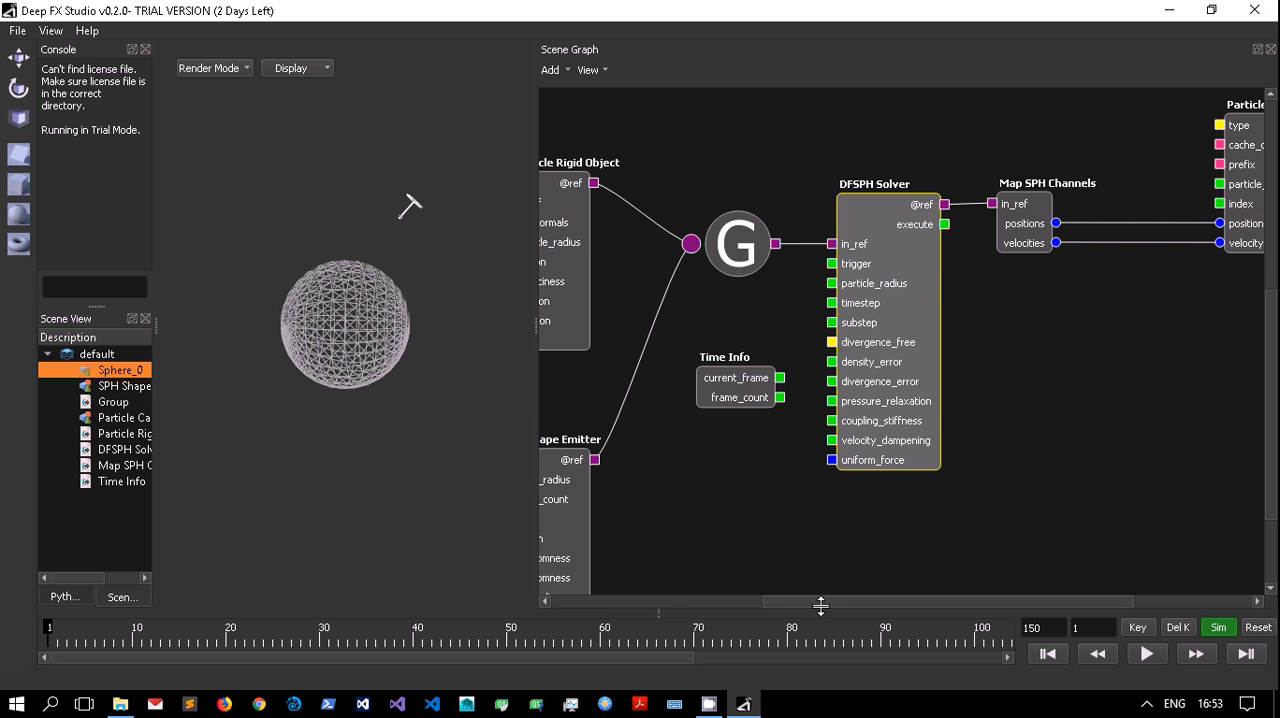
Connect Time Info's current_frame output to the DFSPH Solver's trigger and to Particle Cache's index.
drag(821, 607, 731, 606)
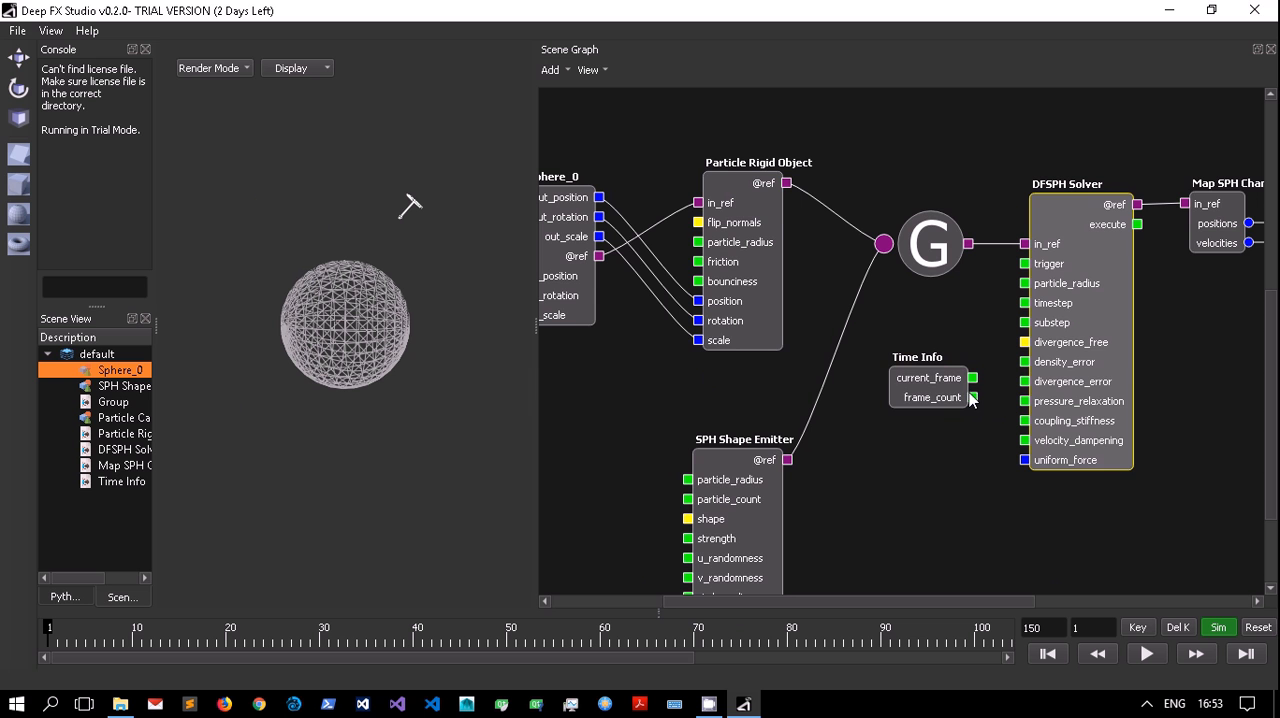
drag(940, 396, 1025, 264)
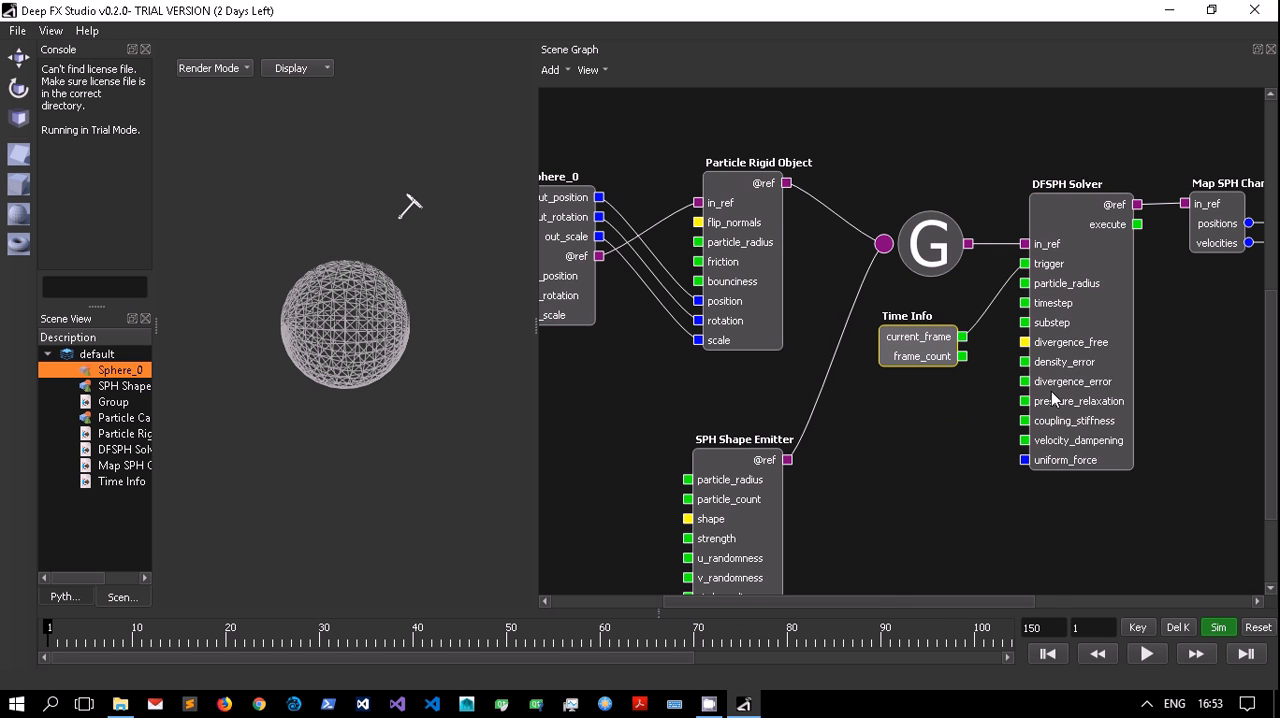
drag(1003, 601, 1043, 601)
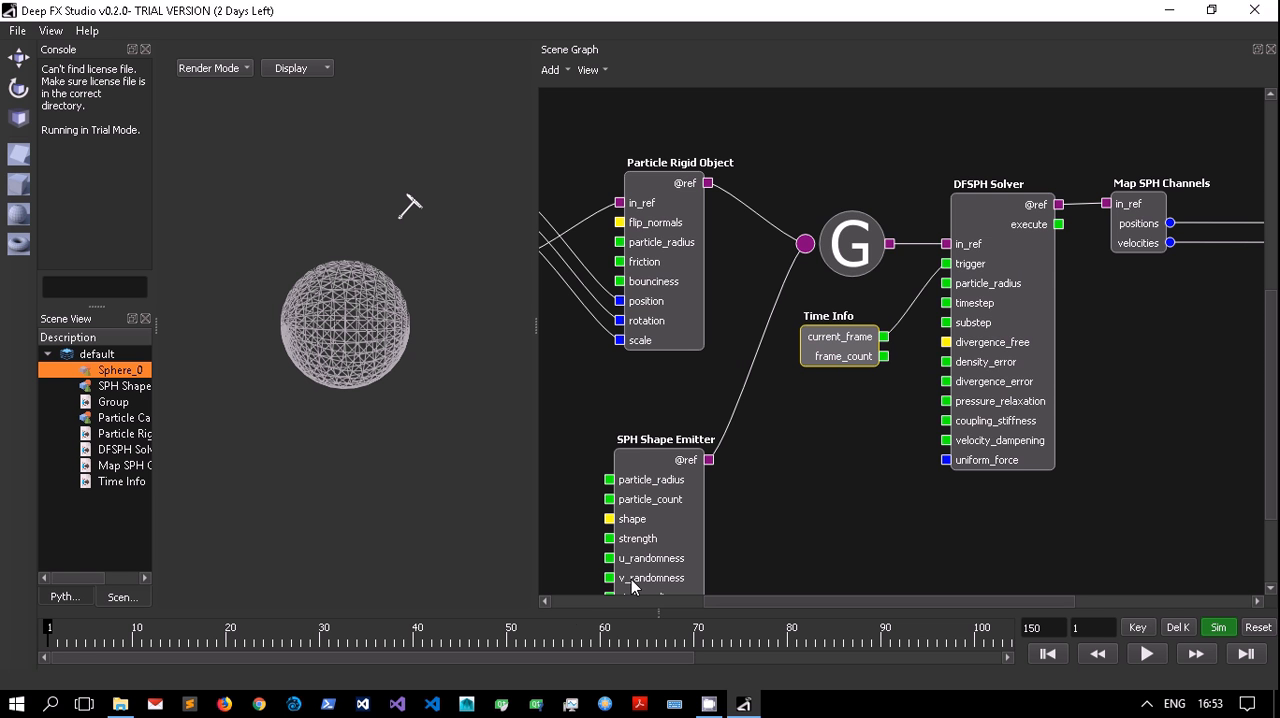
drag(1044, 601, 1159, 590)
drag(664, 336, 1115, 206)
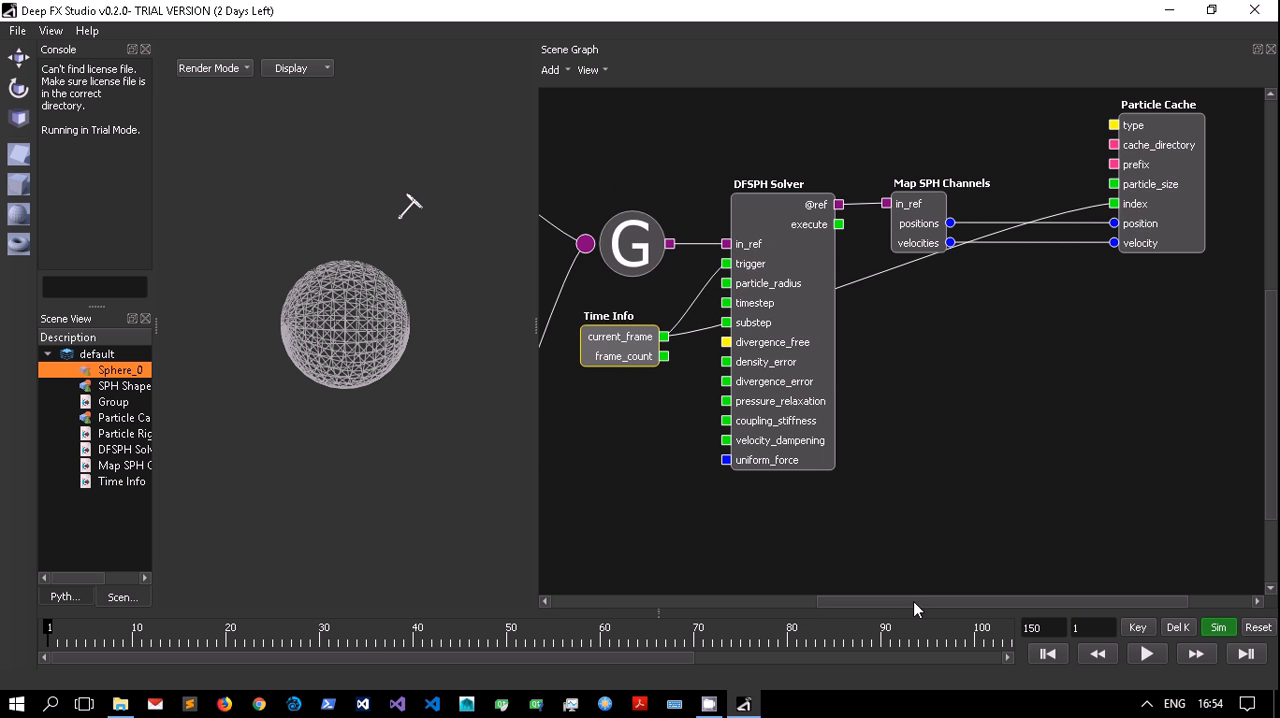
Examine the node network from Sphere_0 and the SPH Shape Emitter through to the Particle Cache.
drag(913, 601, 838, 607)
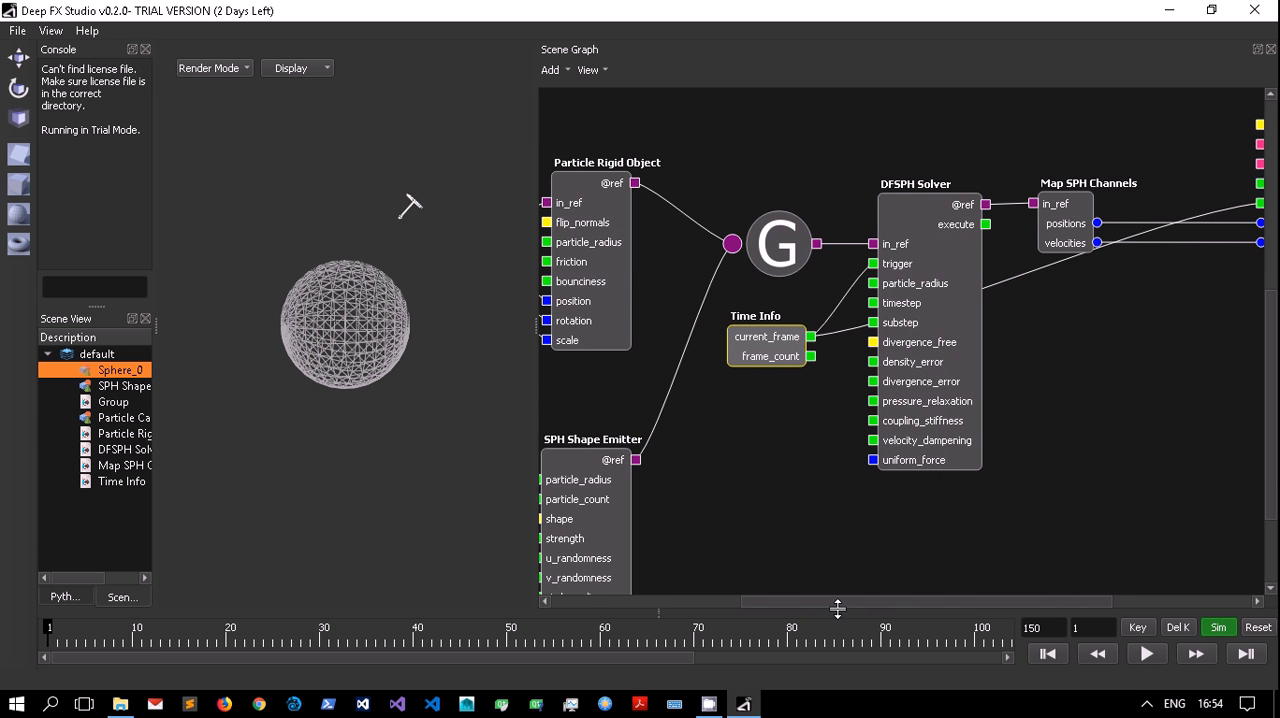
drag(838, 607, 737, 612)
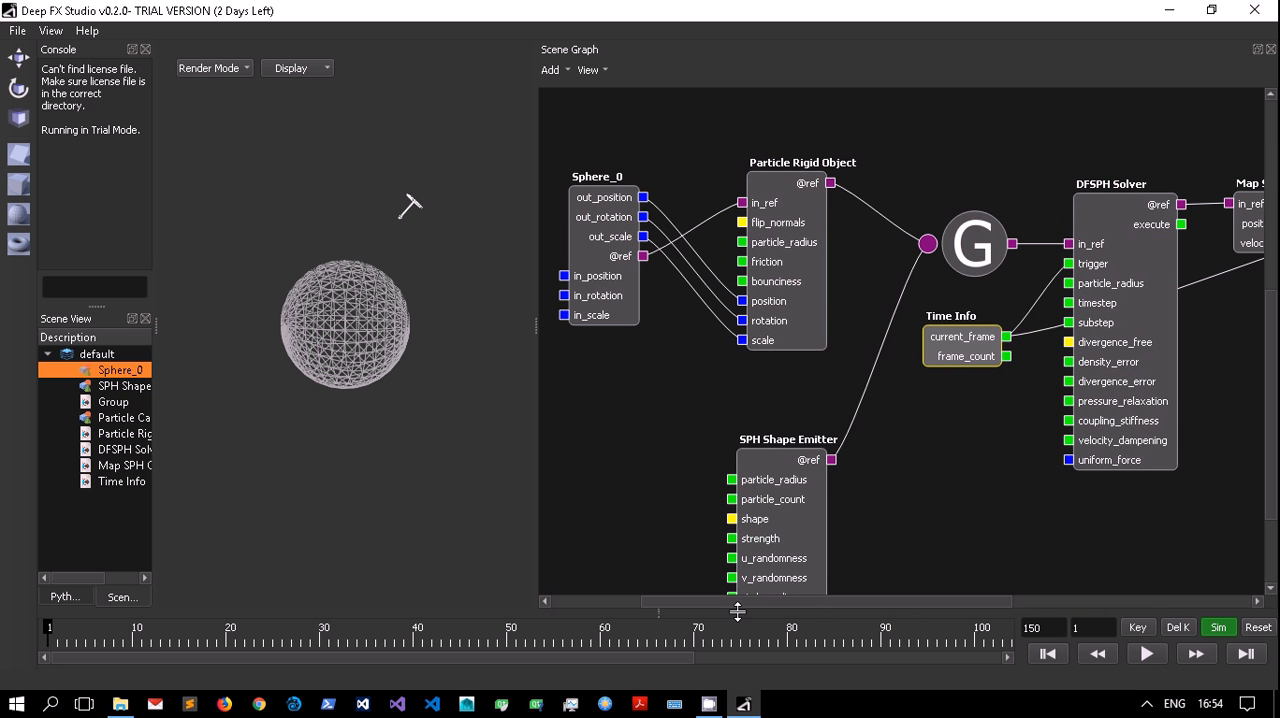
click(1275, 277)
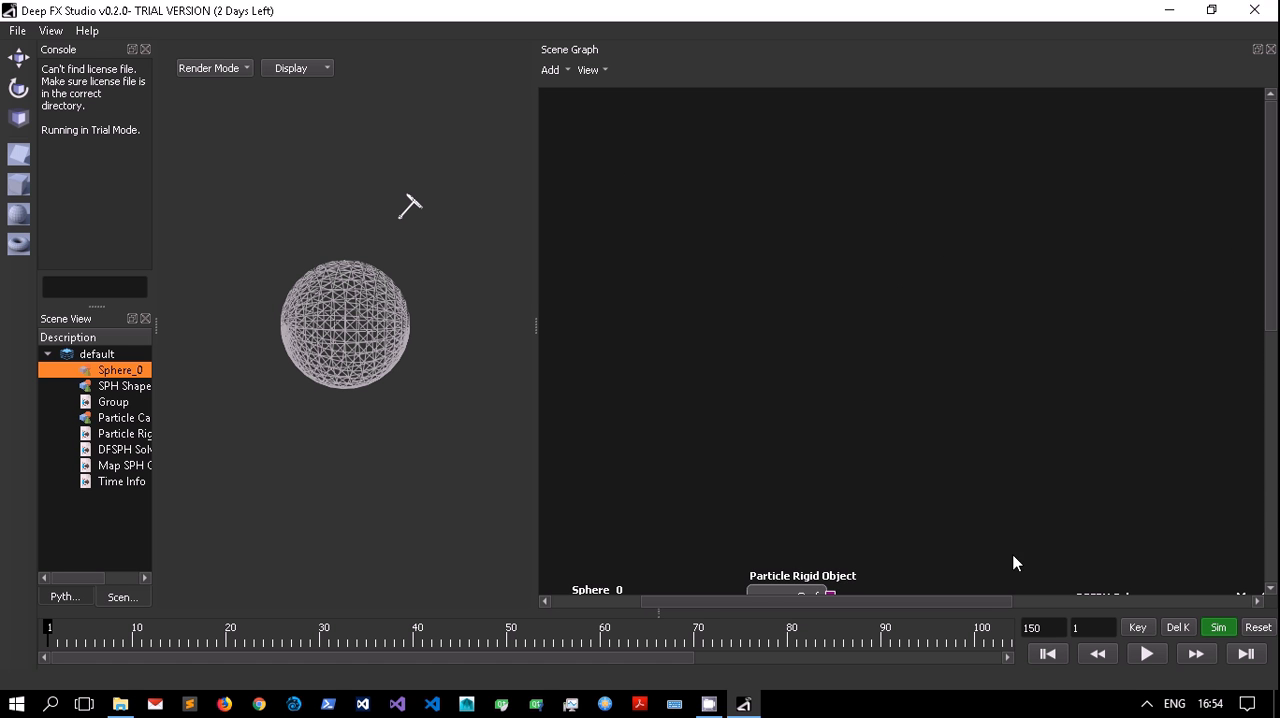
click(1271, 312)
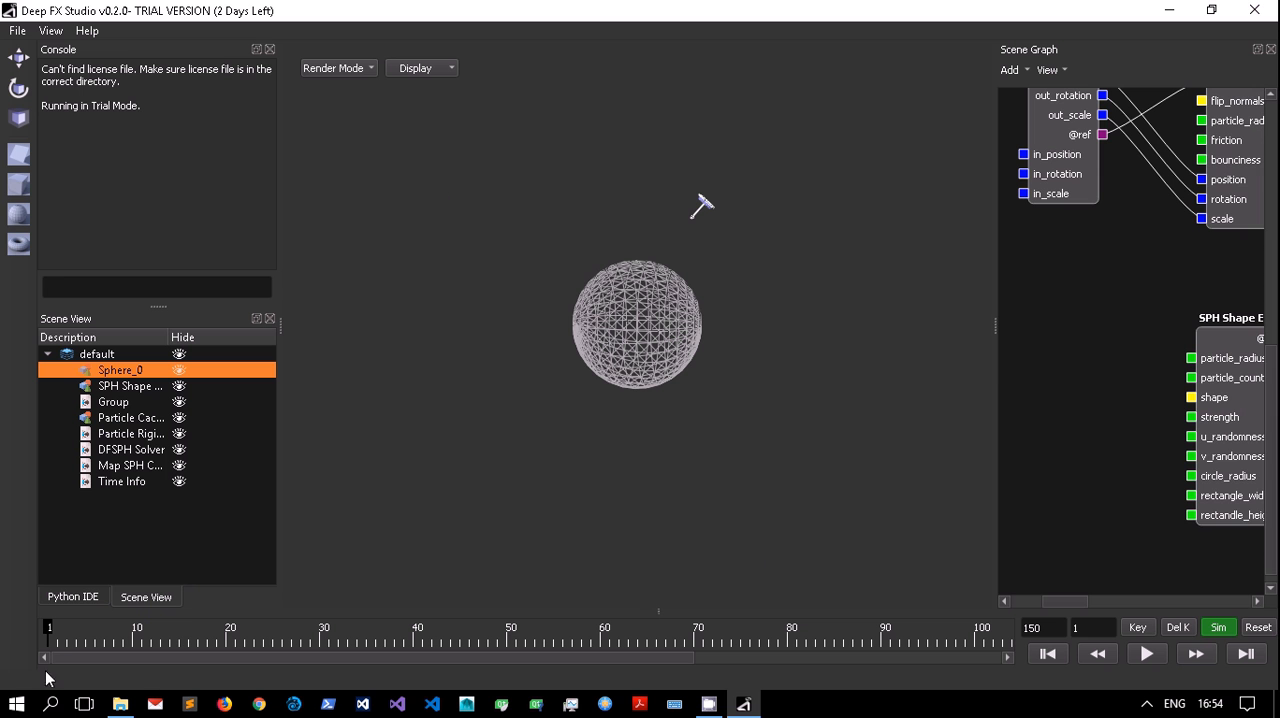
drag(992, 366, 686, 366)
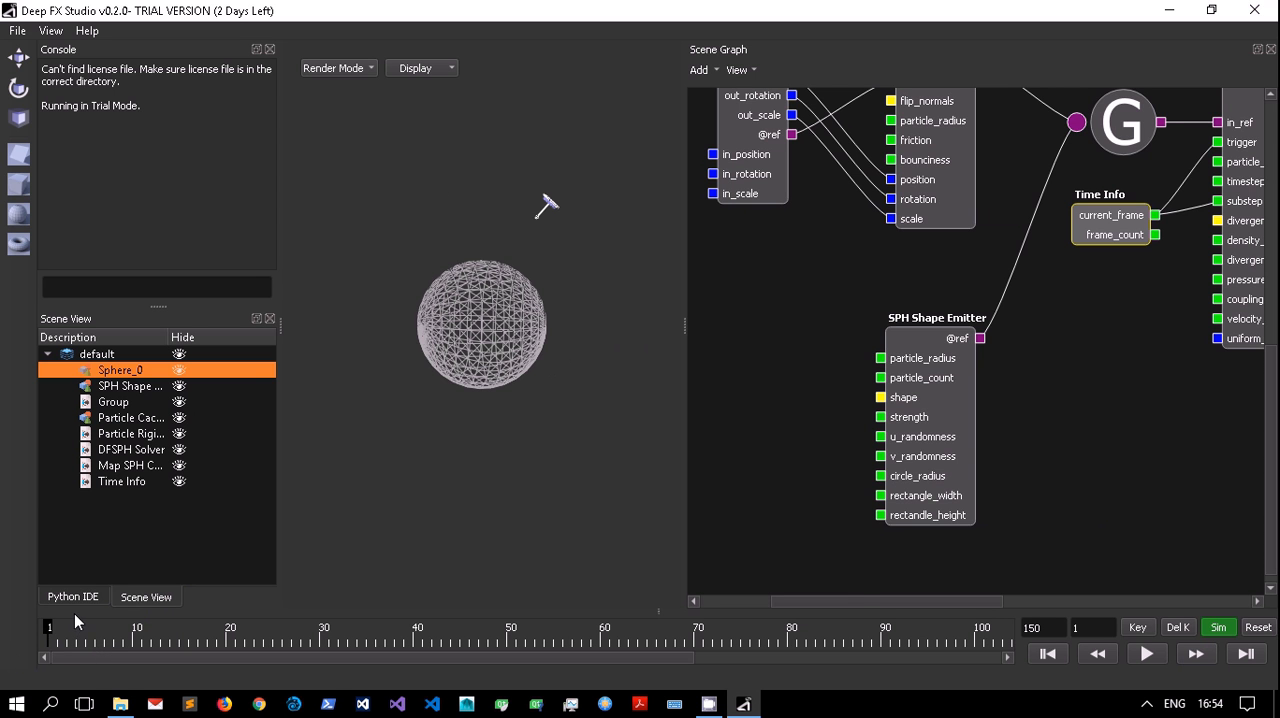
drag(869, 601, 1011, 603)
drag(1271, 487, 1275, 390)
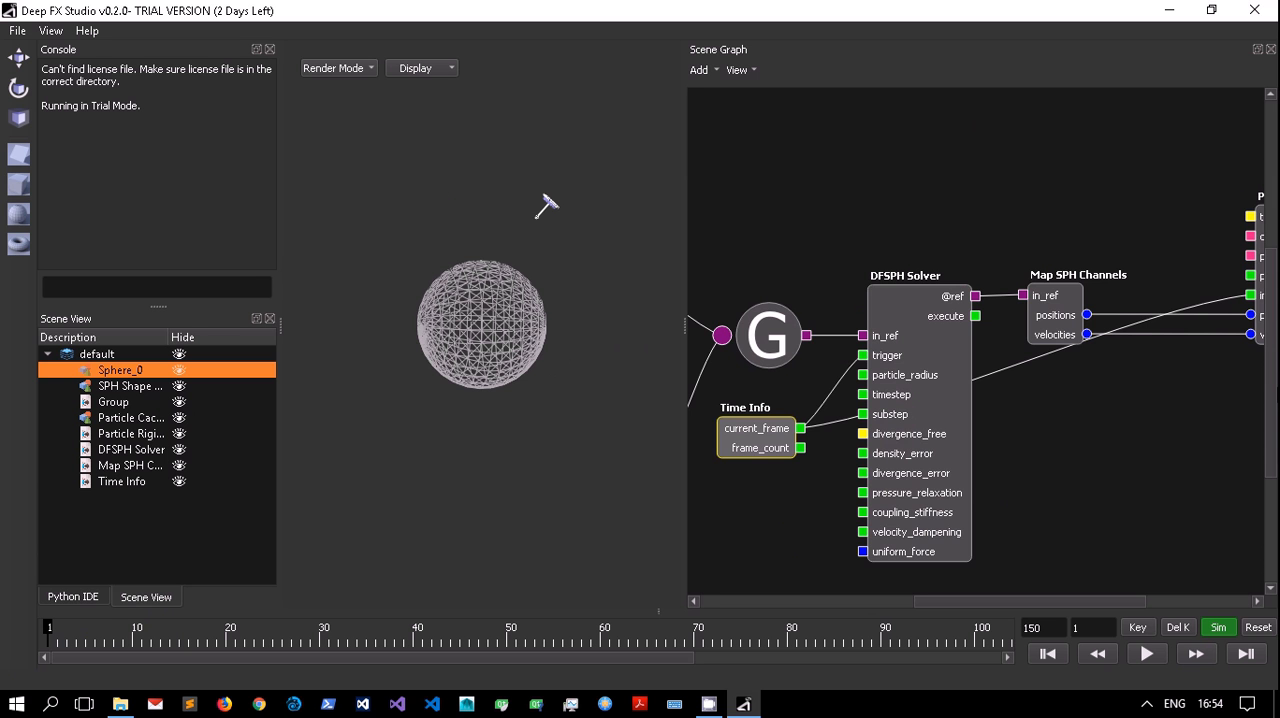
Run the simulation and hide Sphere_0 in the viewport while the particles are being computed.
click(1147, 653)
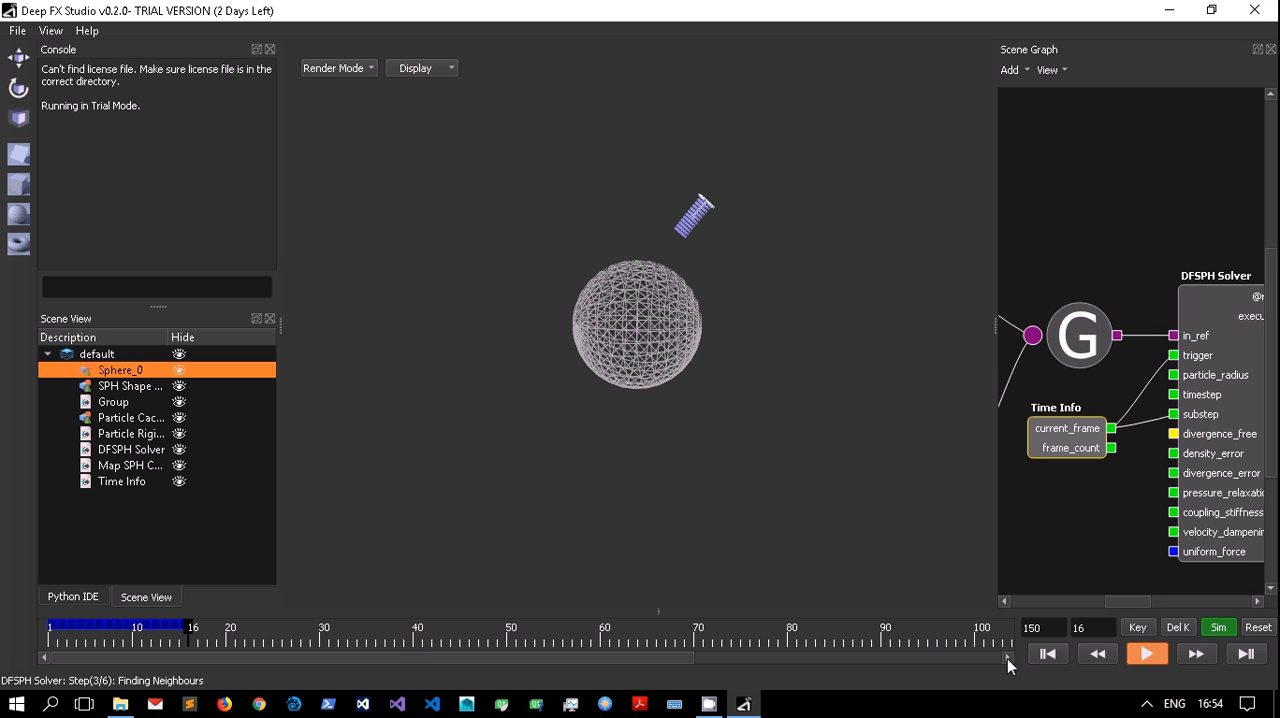
click(1148, 655)
click(1160, 656)
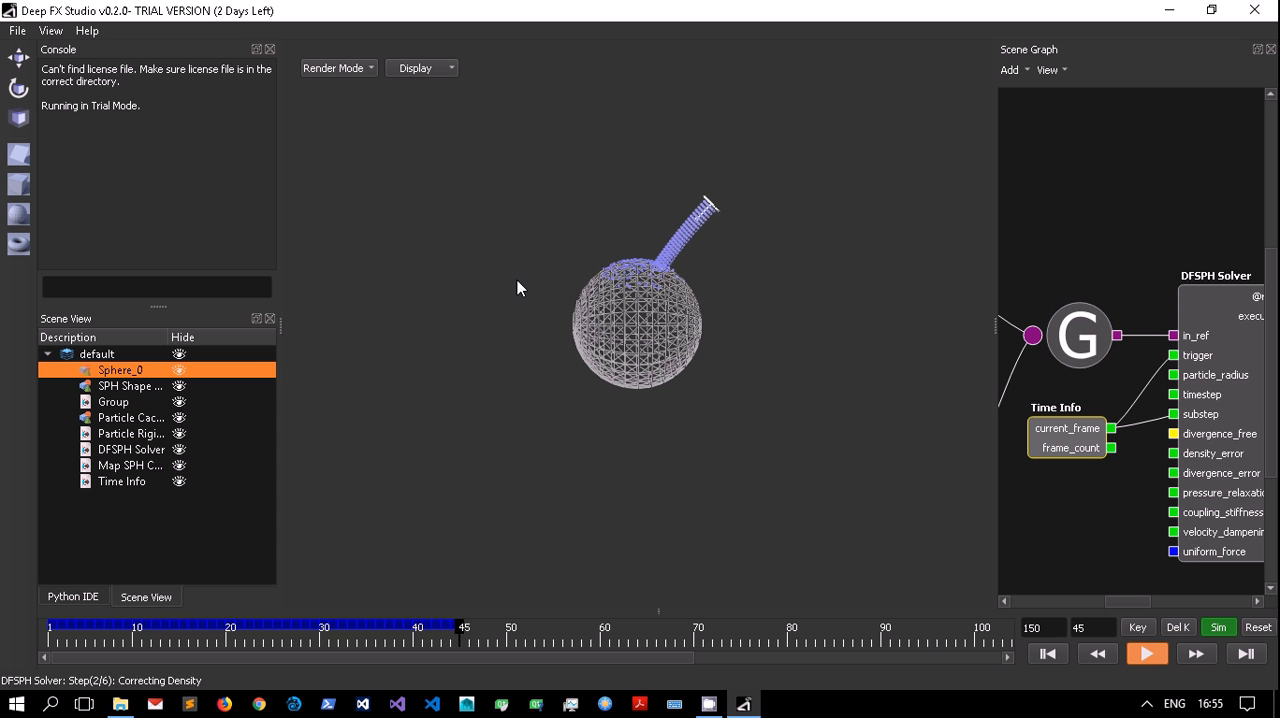
click(178, 371)
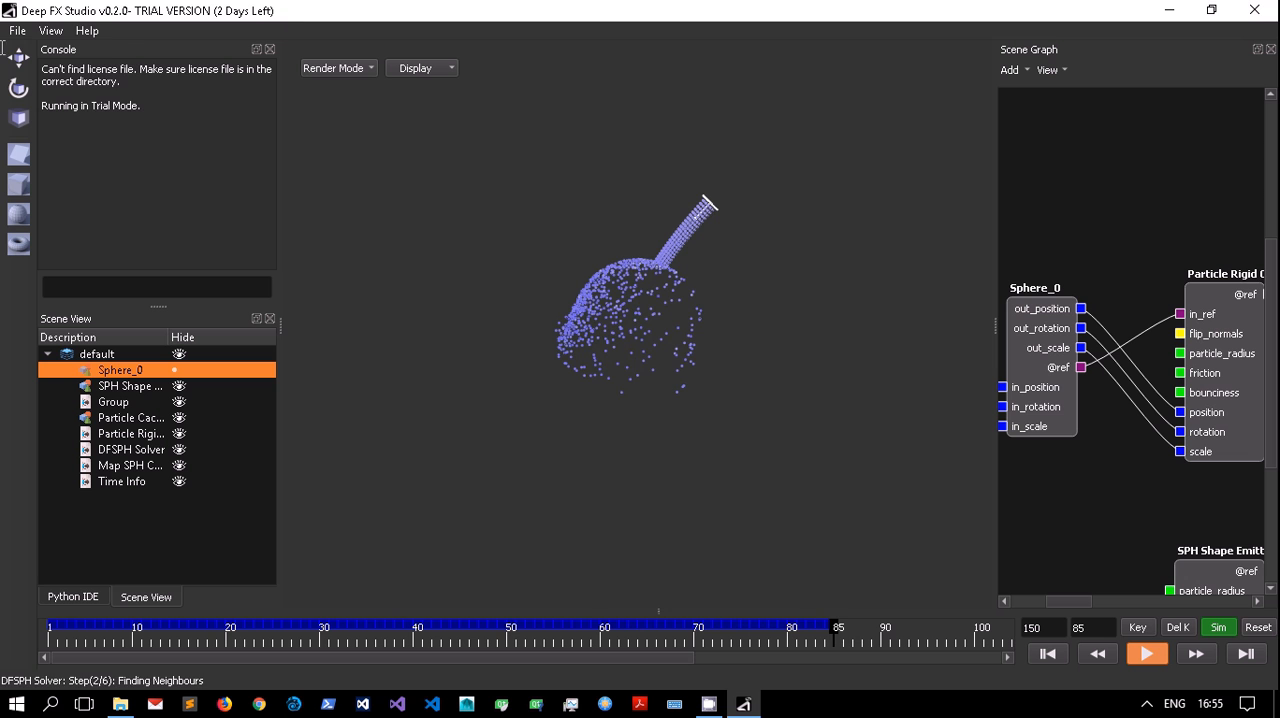
click(89, 32)
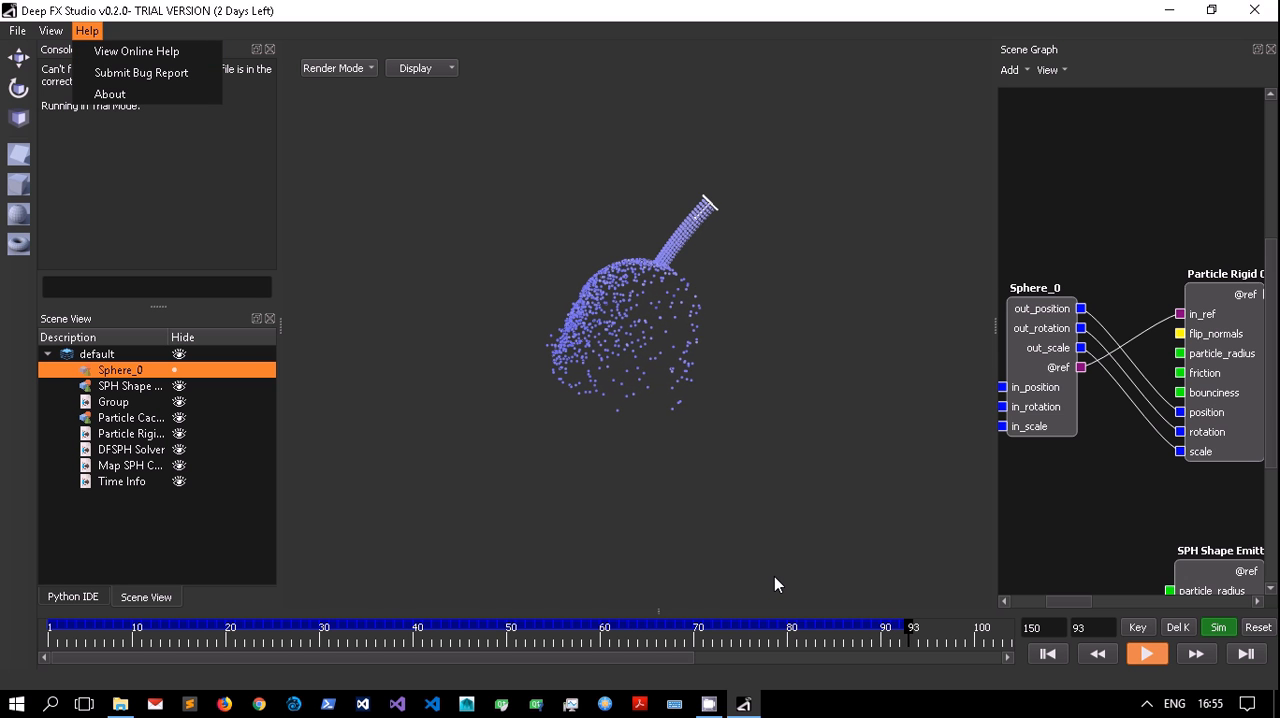
click(217, 10)
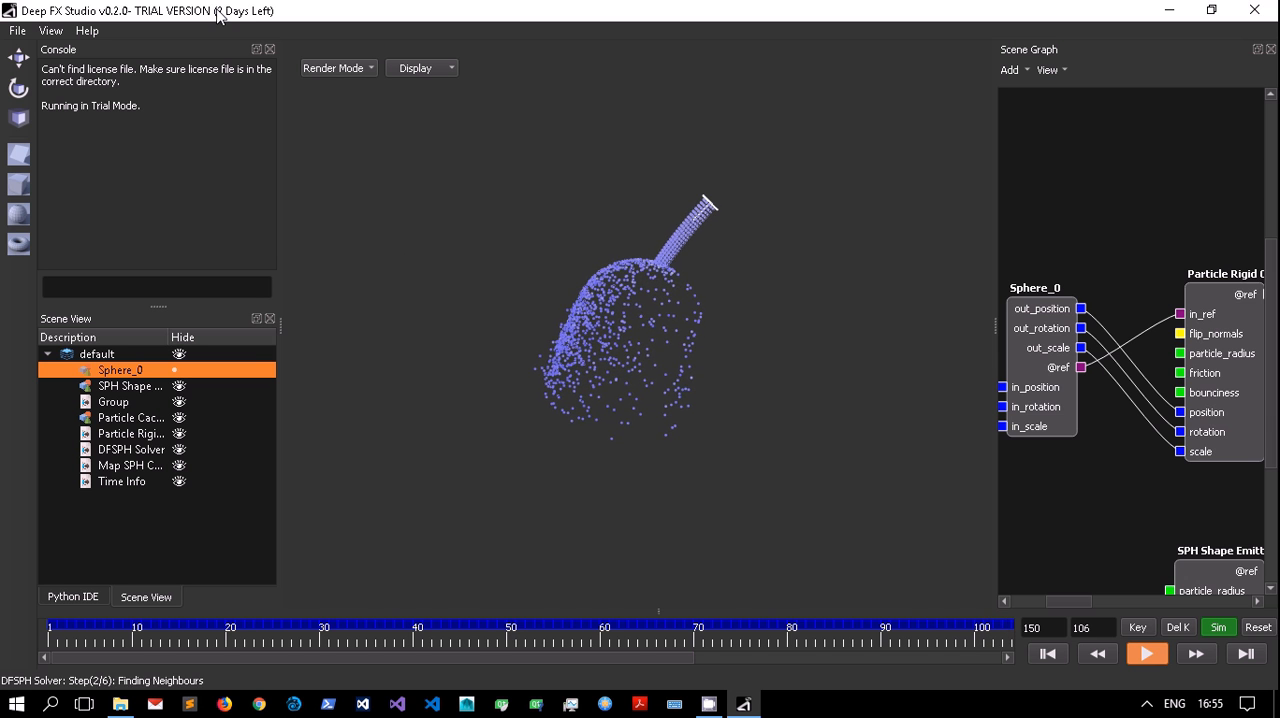
Stop the simulation, turn Sim mode off, and play back the cached particle frames from the start.
click(1146, 653)
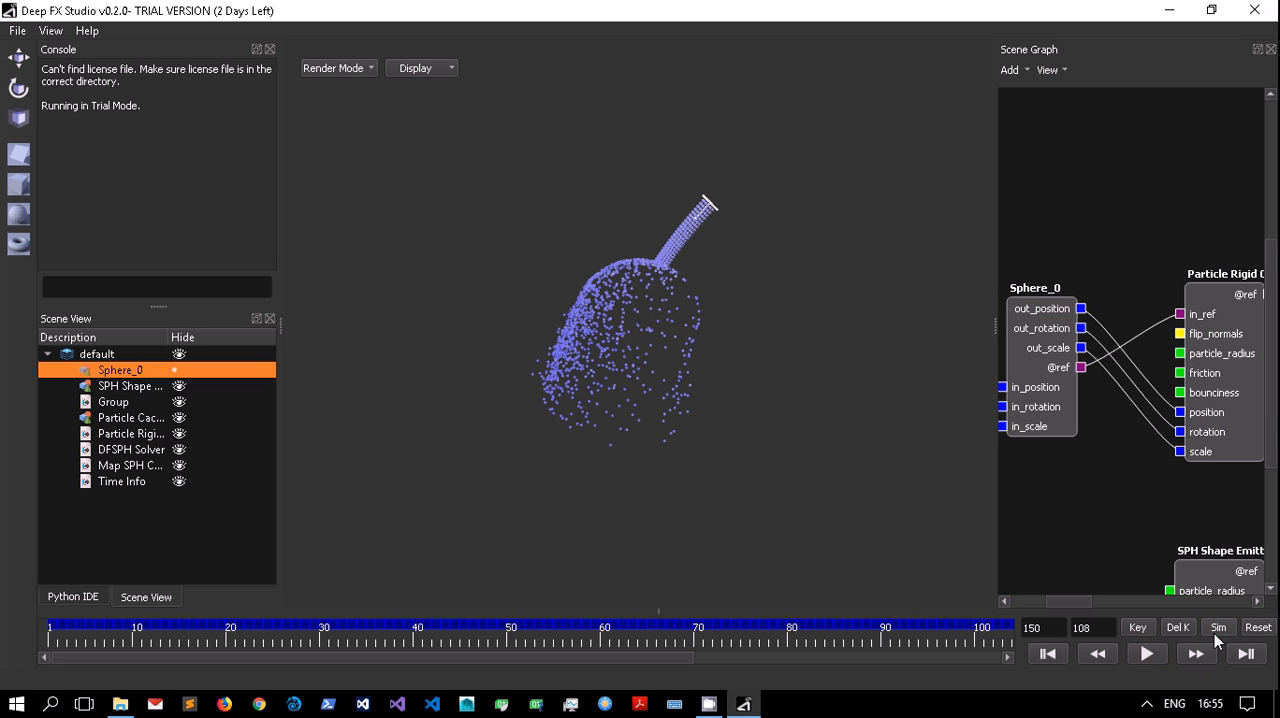
click(1050, 655)
click(1140, 657)
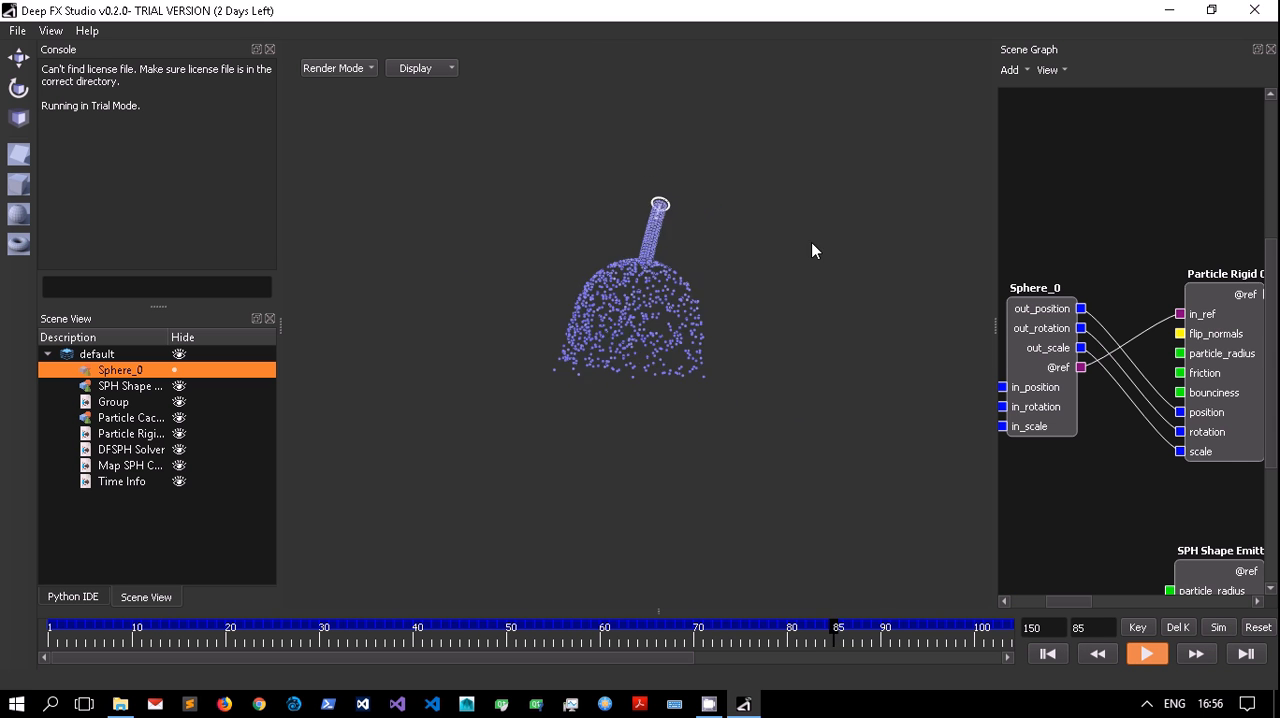
click(1146, 654)
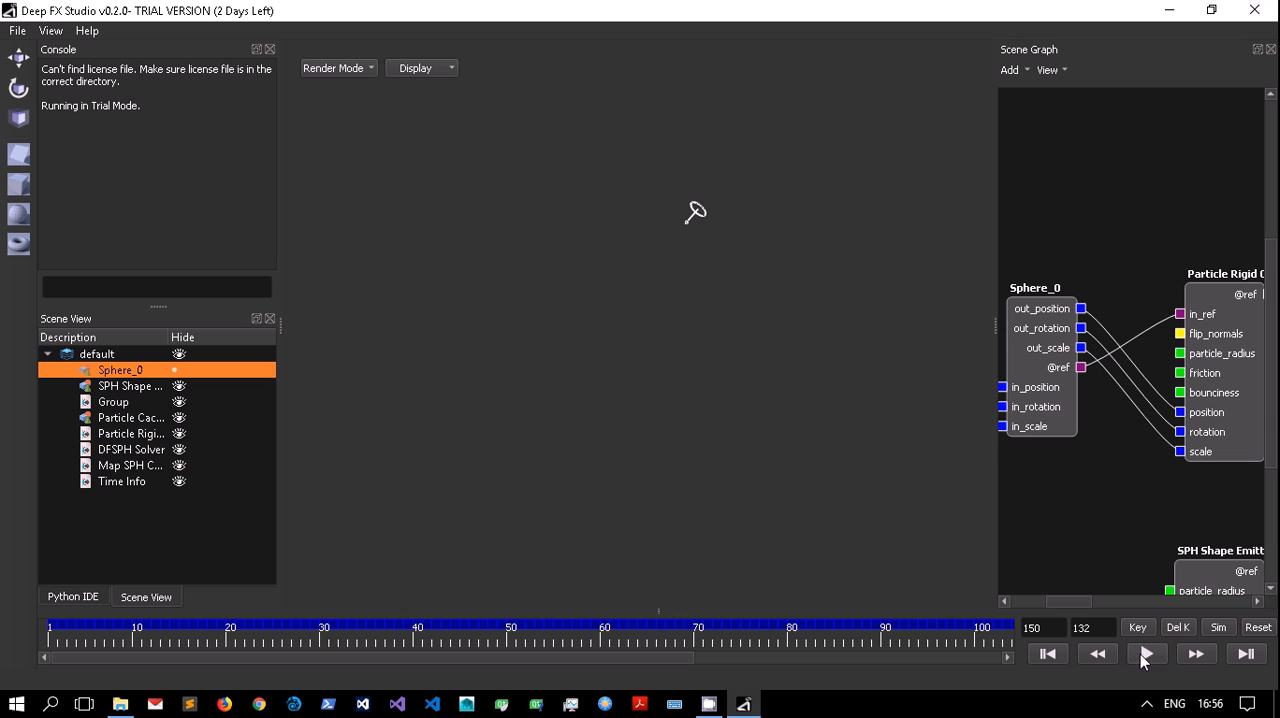
Reset the simulation's cached frames, return to the first frame, and inspect the rest of the timeline and node graph.
drag(994, 448, 690, 423)
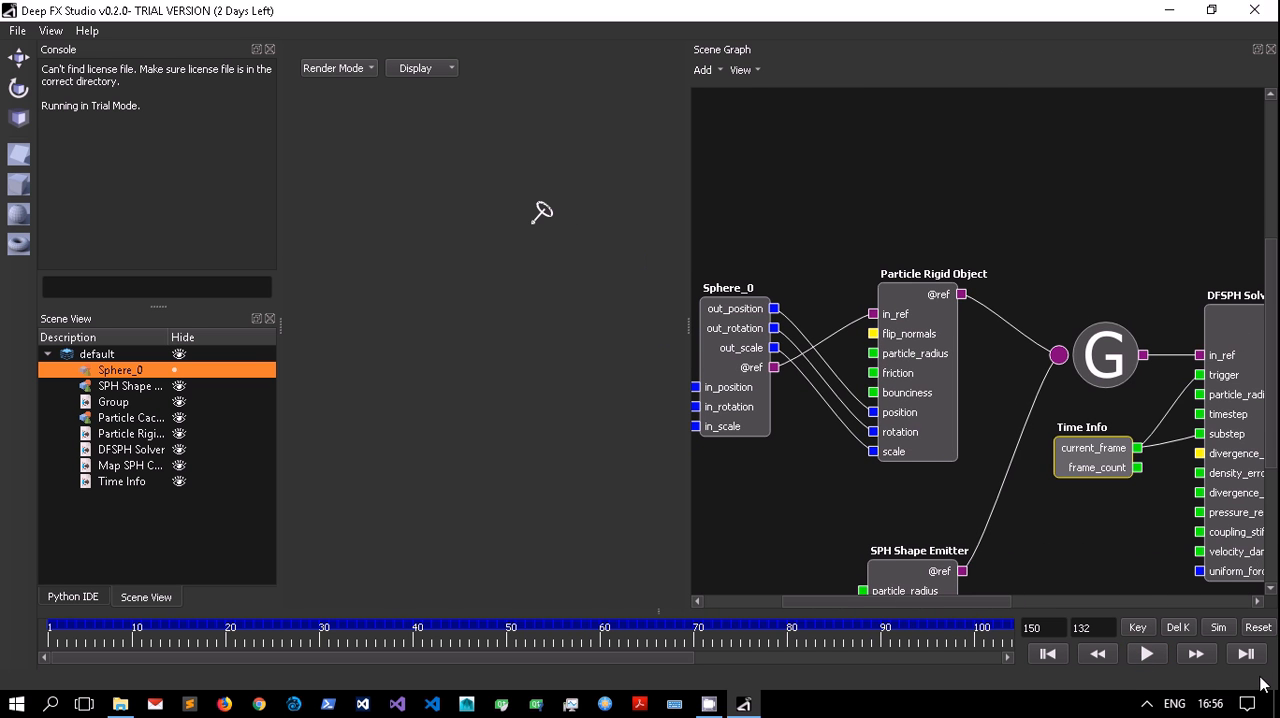
click(1260, 633)
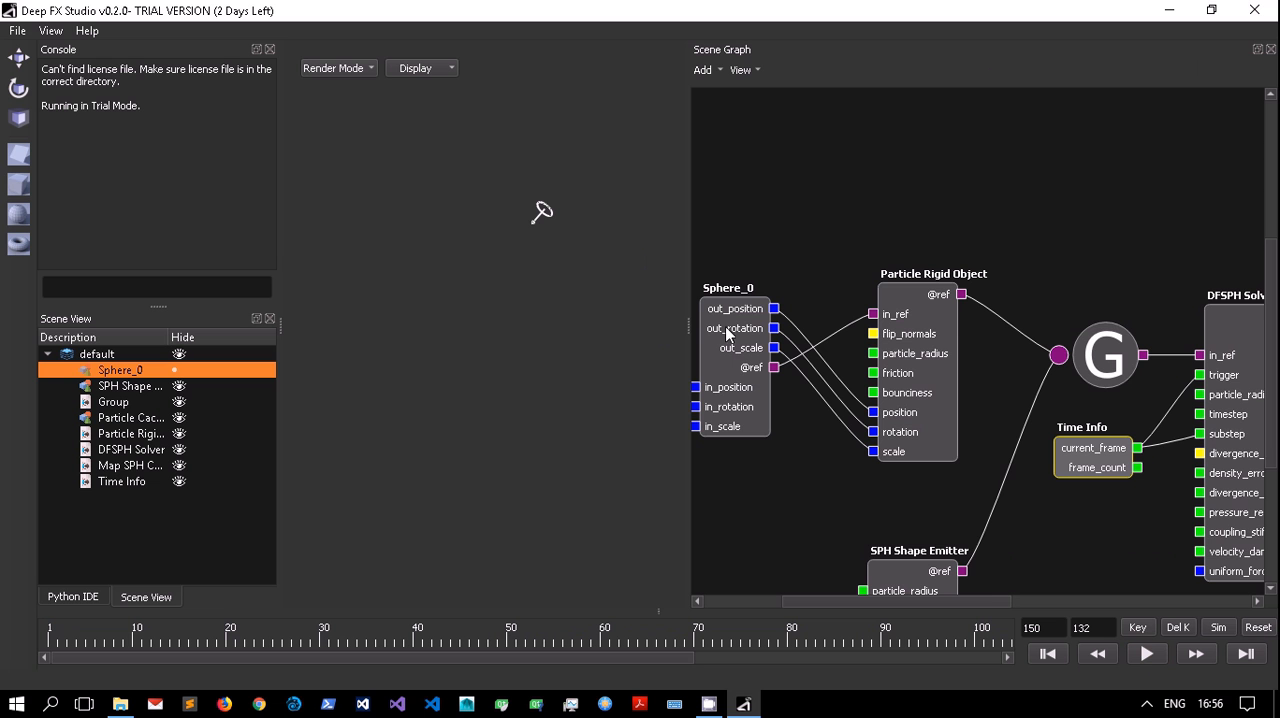
drag(396, 642, 1, 603)
drag(356, 657, 651, 660)
drag(929, 600, 1131, 578)
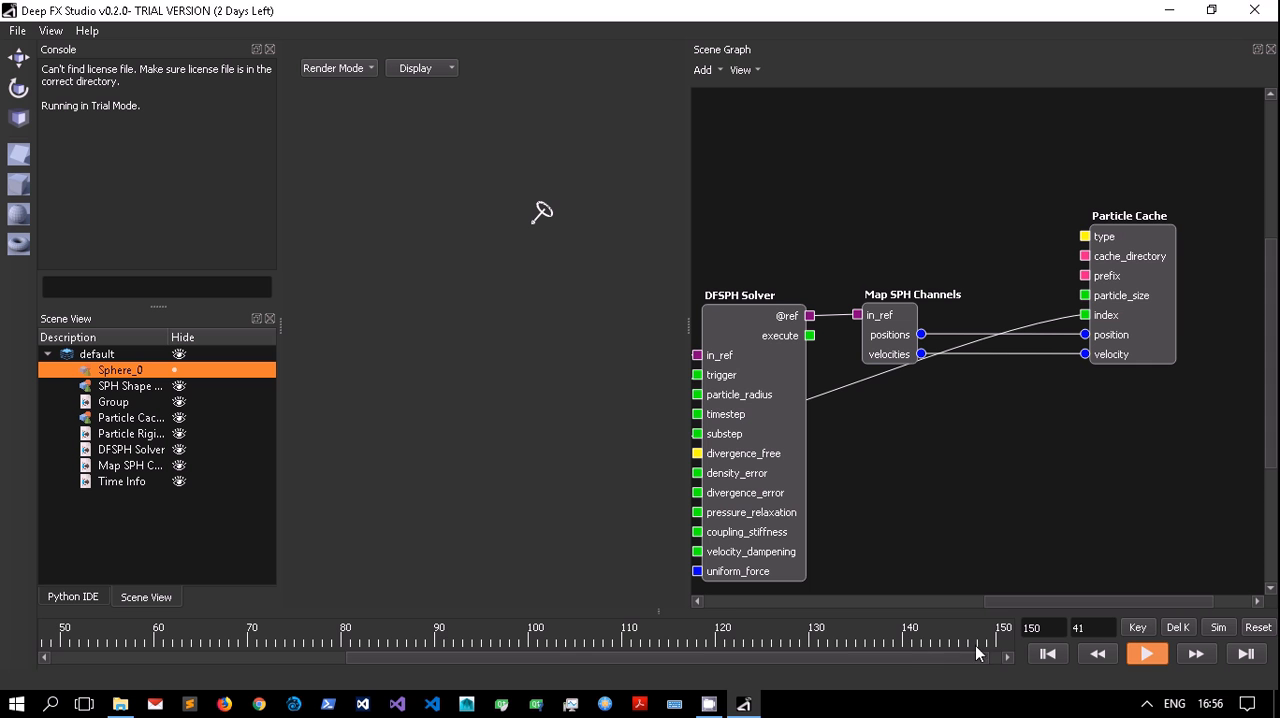
Stop the uncached playback, turn Sim mode back on, and rerun the simulation up to frame 39.
drag(932, 661, 632, 659)
click(1150, 657)
click(1139, 652)
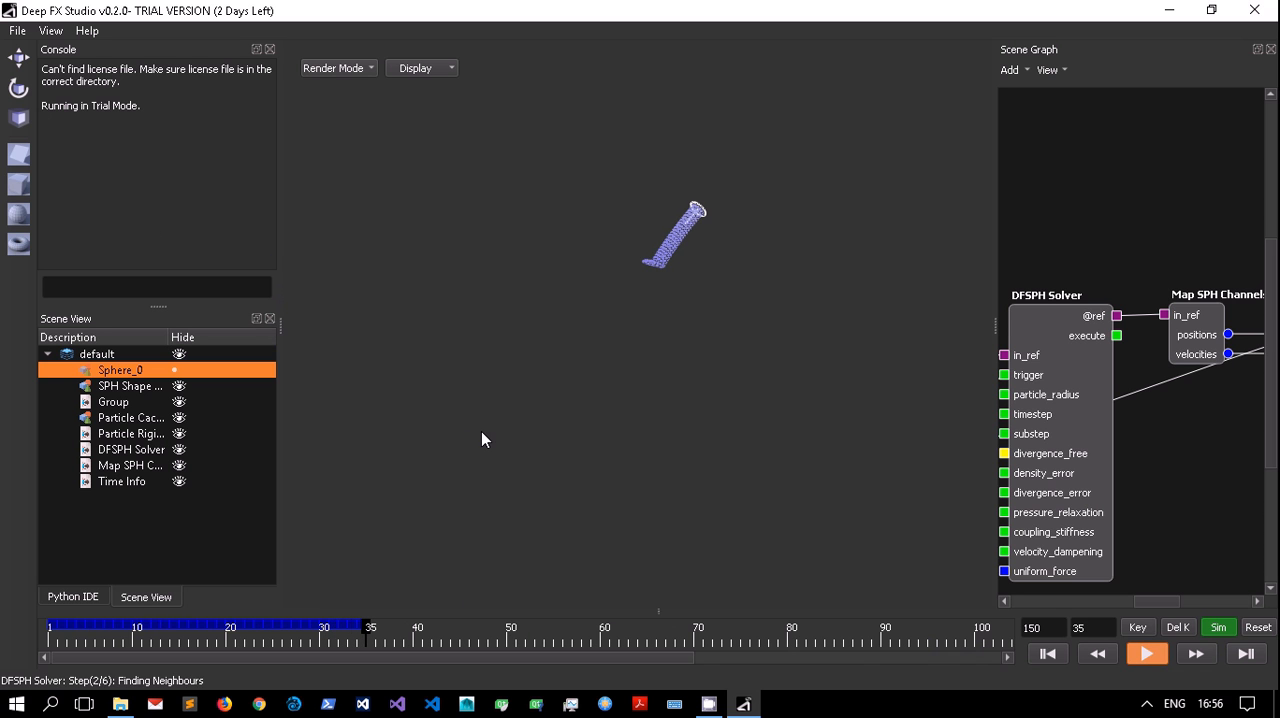
click(1142, 653)
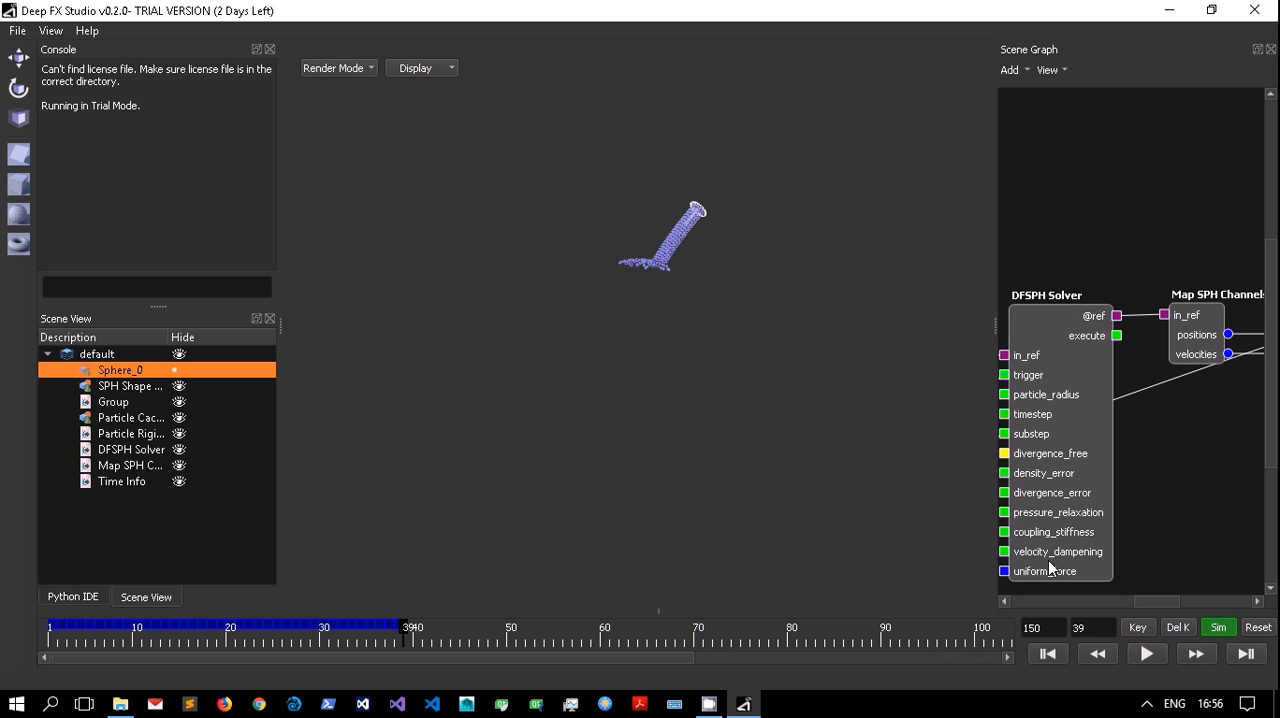
Enlarge the scene graph area and display the complete node network from Sphere_0 to Particle Cache.
drag(995, 317, 566, 280)
drag(1028, 602, 846, 578)
drag(1276, 306, 1276, 343)
scroll(1118, 380, down, 2)
drag(800, 603, 861, 589)
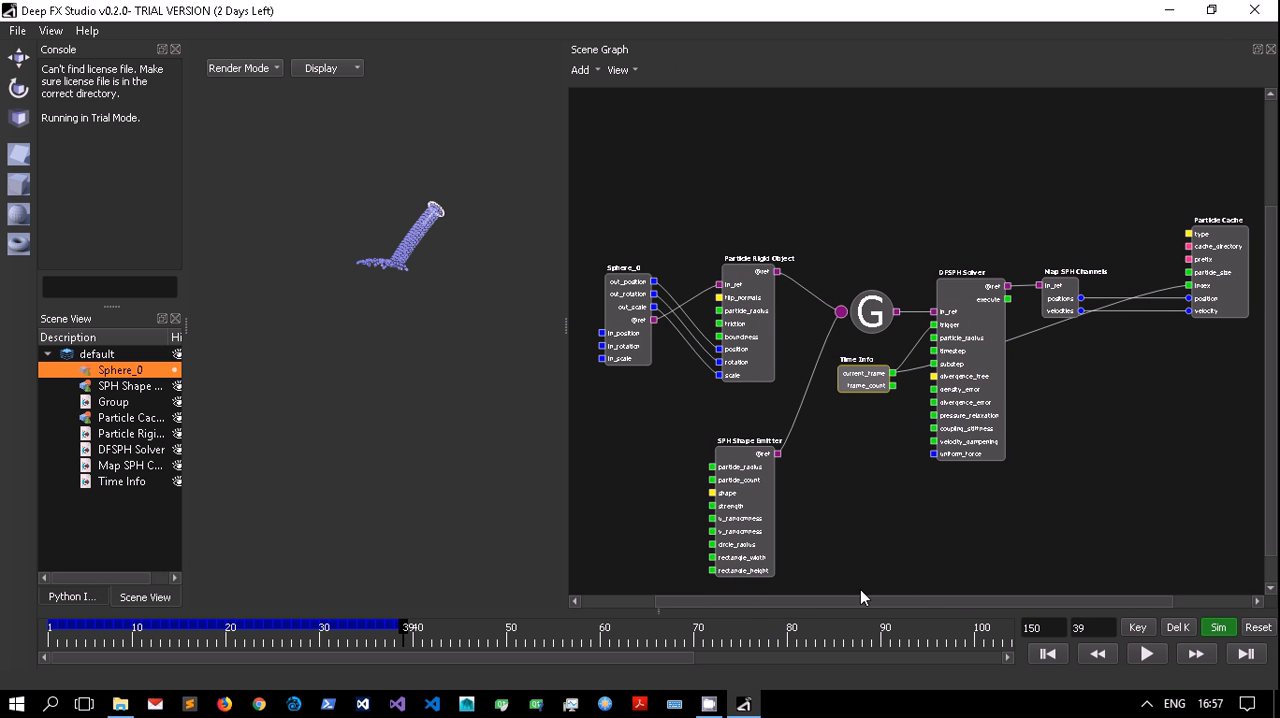